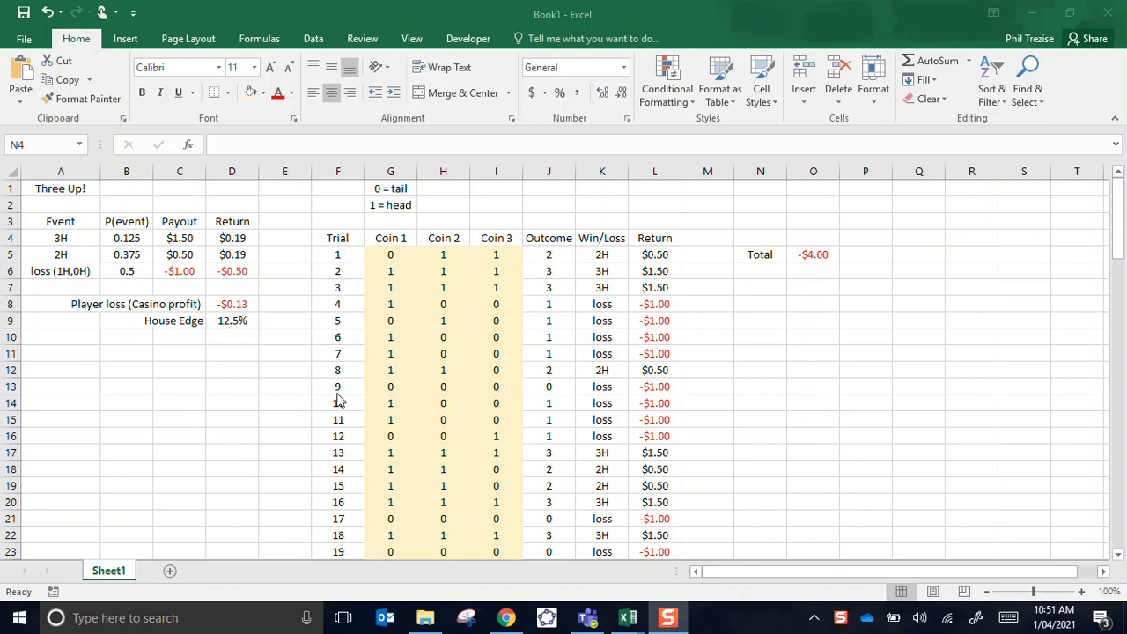
Step: Review the 100 simulated trials and inspect which Return cells the Total formula in O5 adds up
click(1117, 227)
drag(1116, 239, 1116, 496)
scroll(319, 466, down, 3)
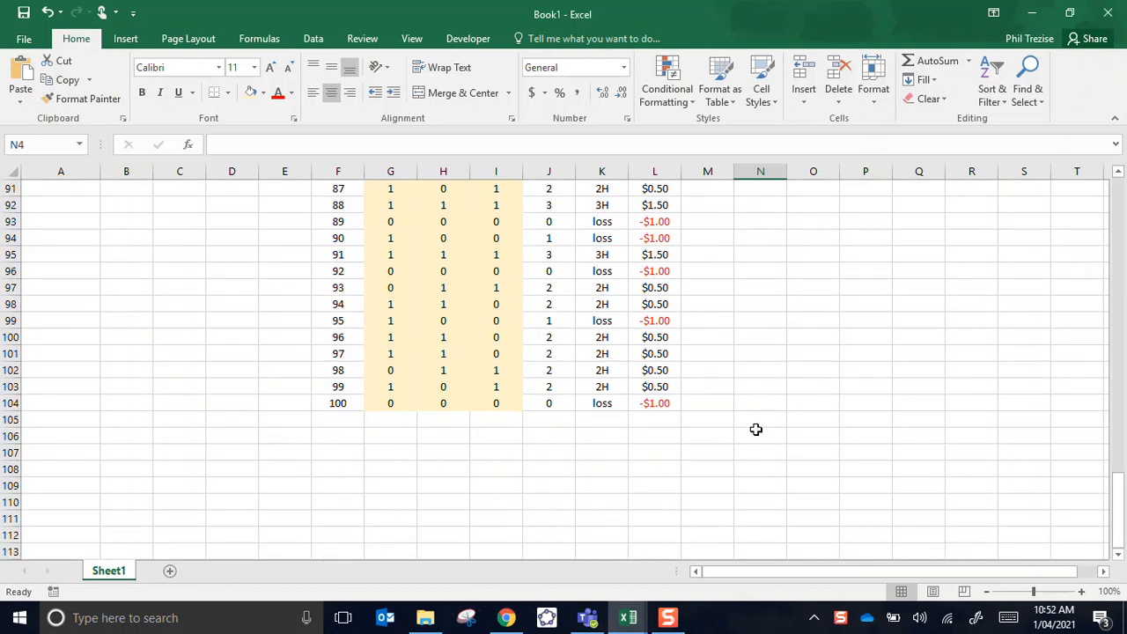
drag(1117, 492, 1116, 183)
click(801, 253)
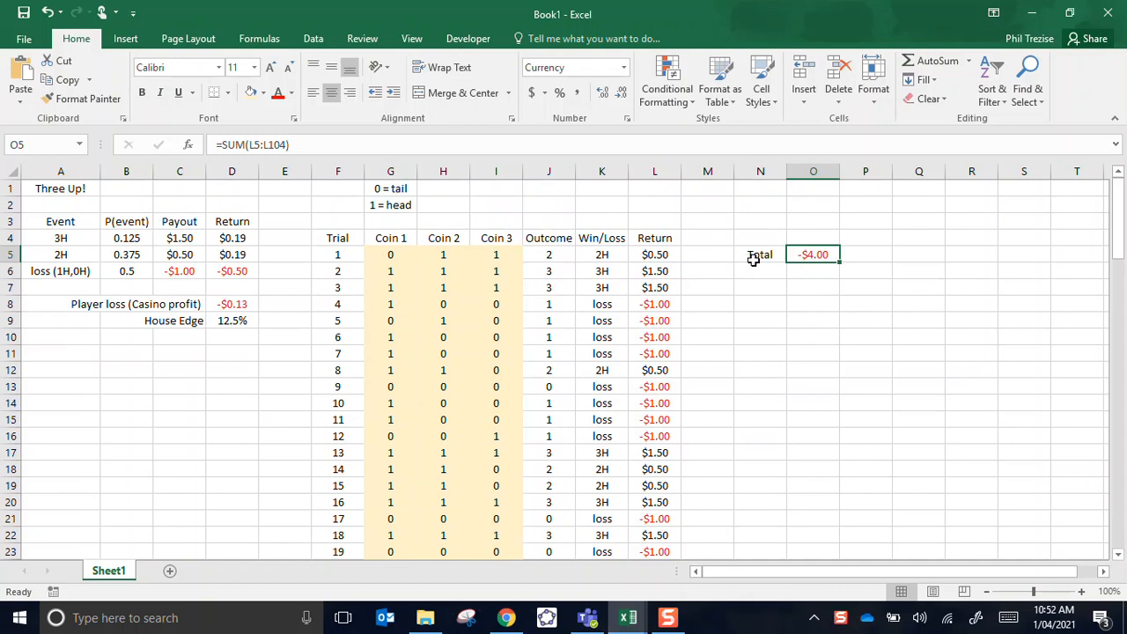
click(277, 145)
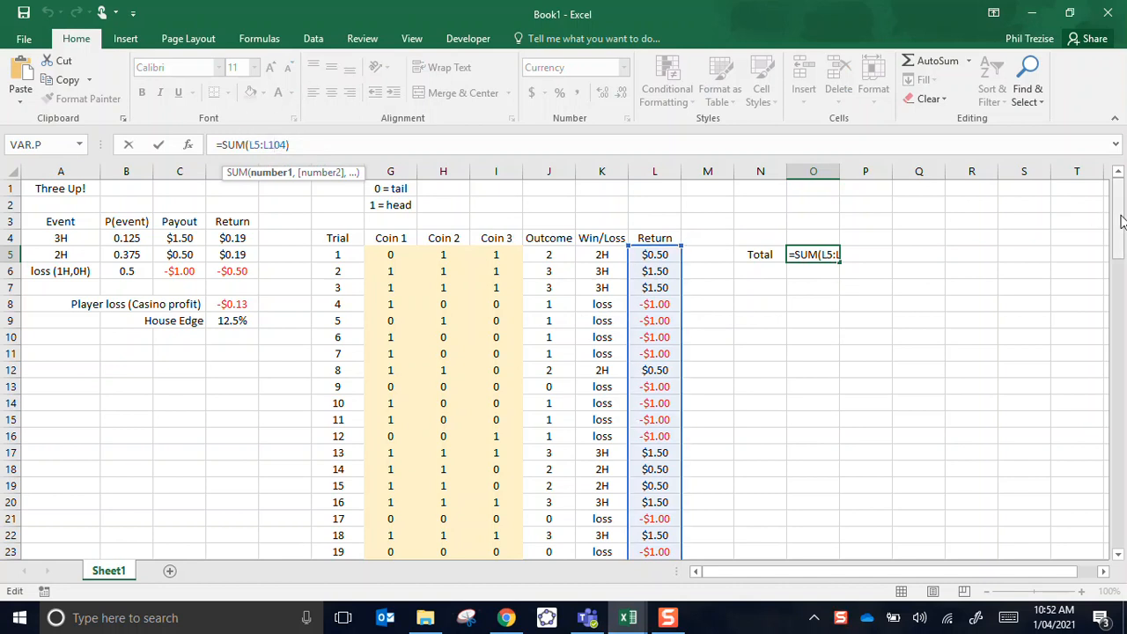
mouse_move(1118, 216)
mouse_down()
mouse_move(1119, 592)
mouse_move(1117, 204)
mouse_up()
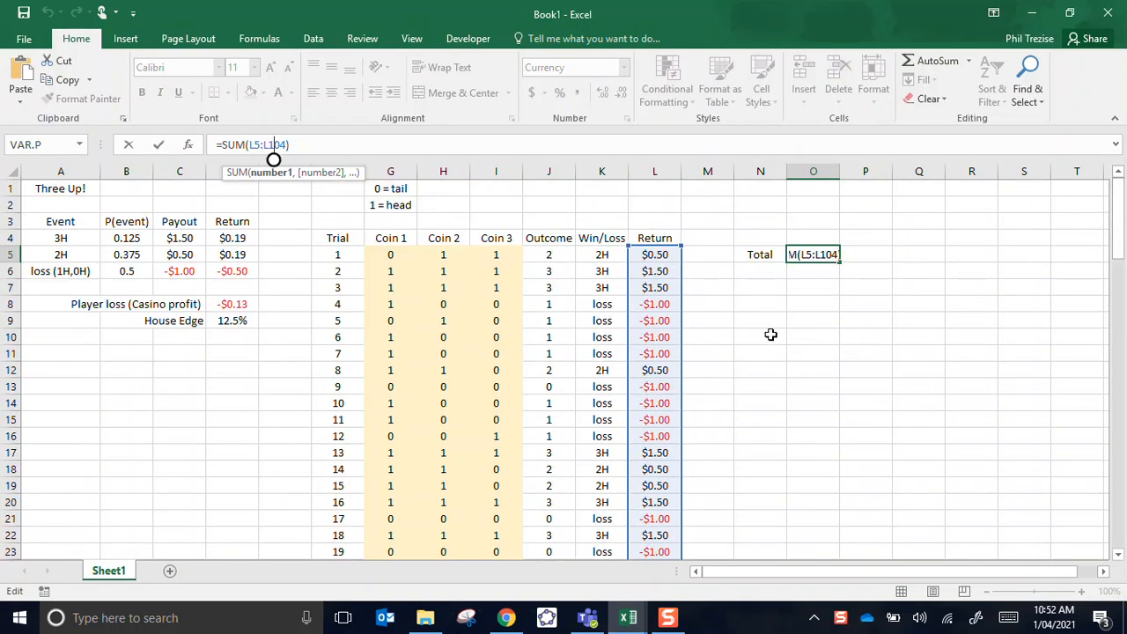
key(ctrl+Return)
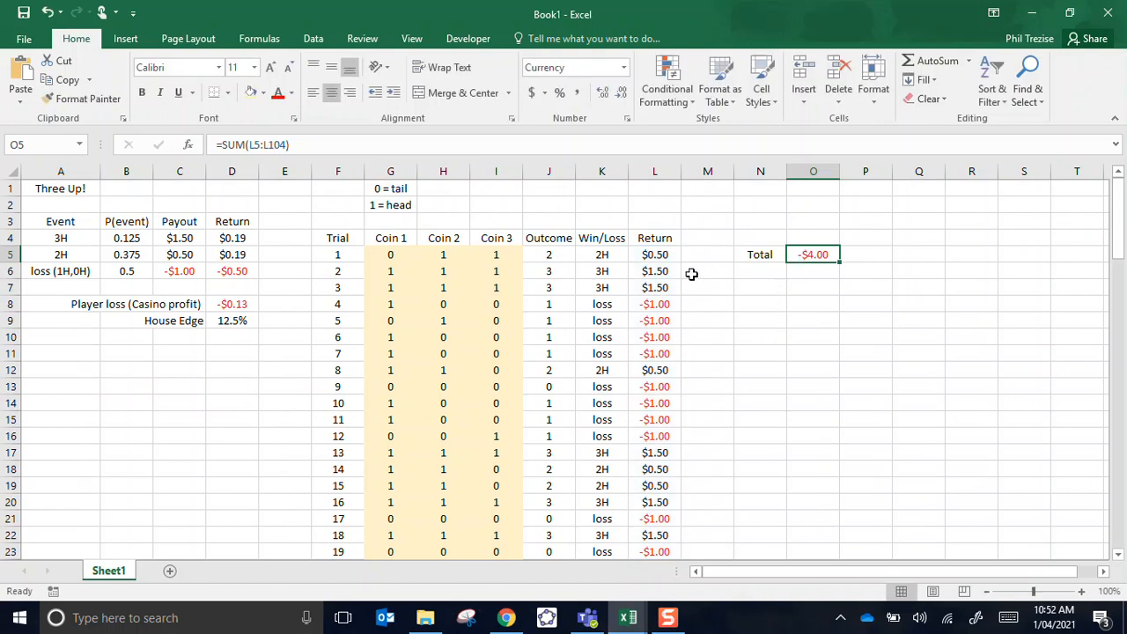
Step: Label cell N4 "n =" and enter 10 in O4 as the number of trials
click(760, 236)
text(n =)
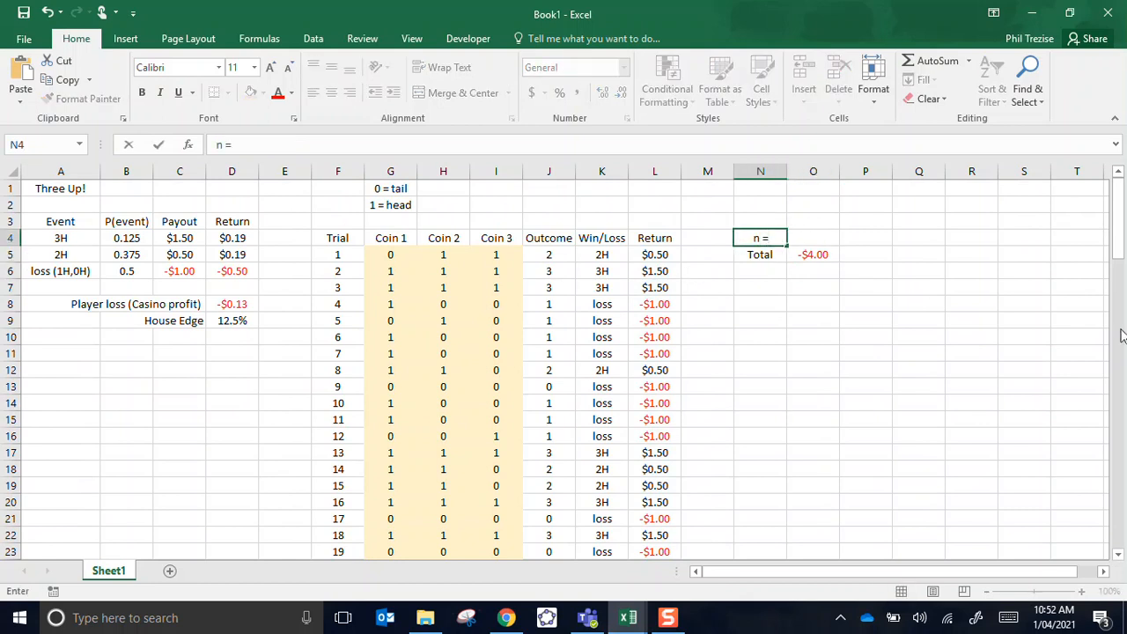
key(Tab)
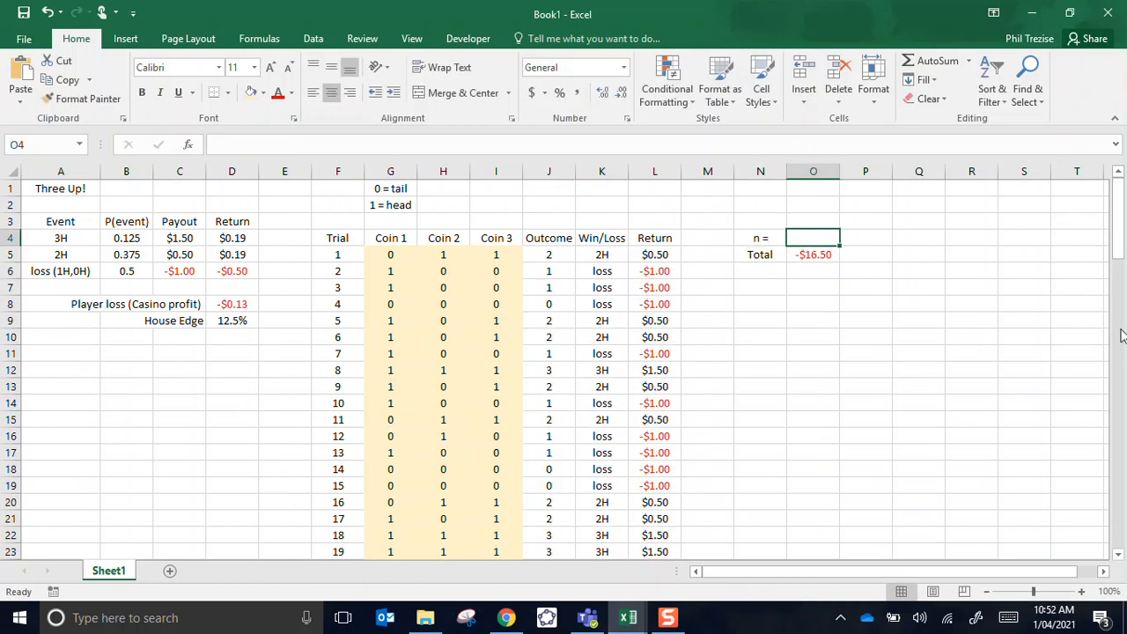
text(10)
key(Return)
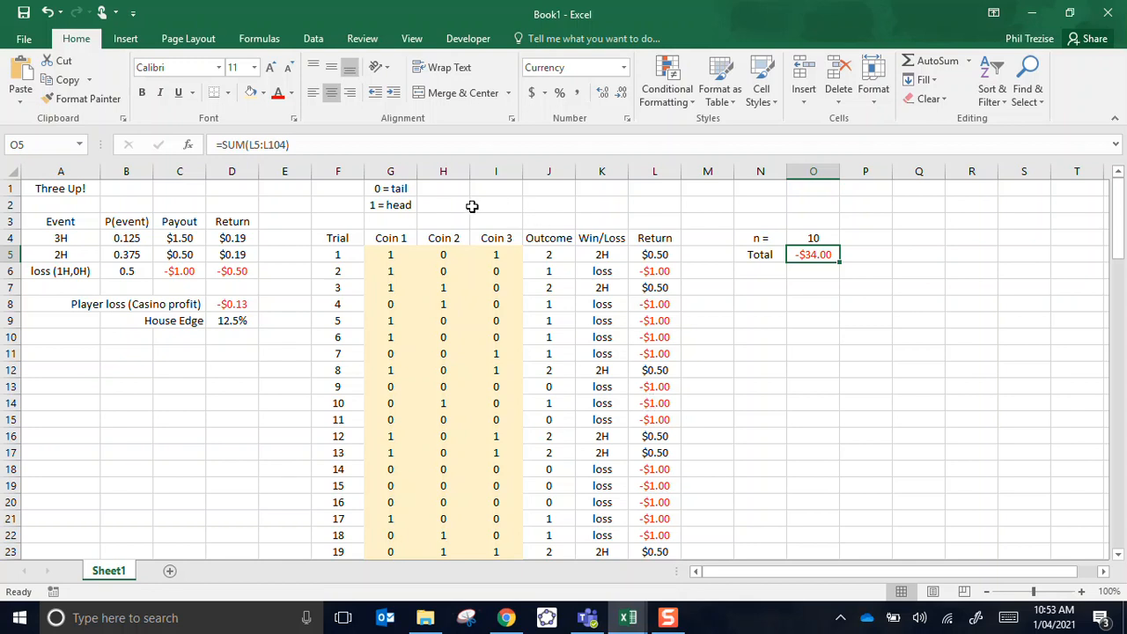
Step: Change the Total formula in O5 to =SUM(L5:INDIRECT("L"&O4+4)) so the summed range depends on n, and review its parts
click(266, 146)
key(Delete)
key(Delete)
key(Delete)
key(Delete)
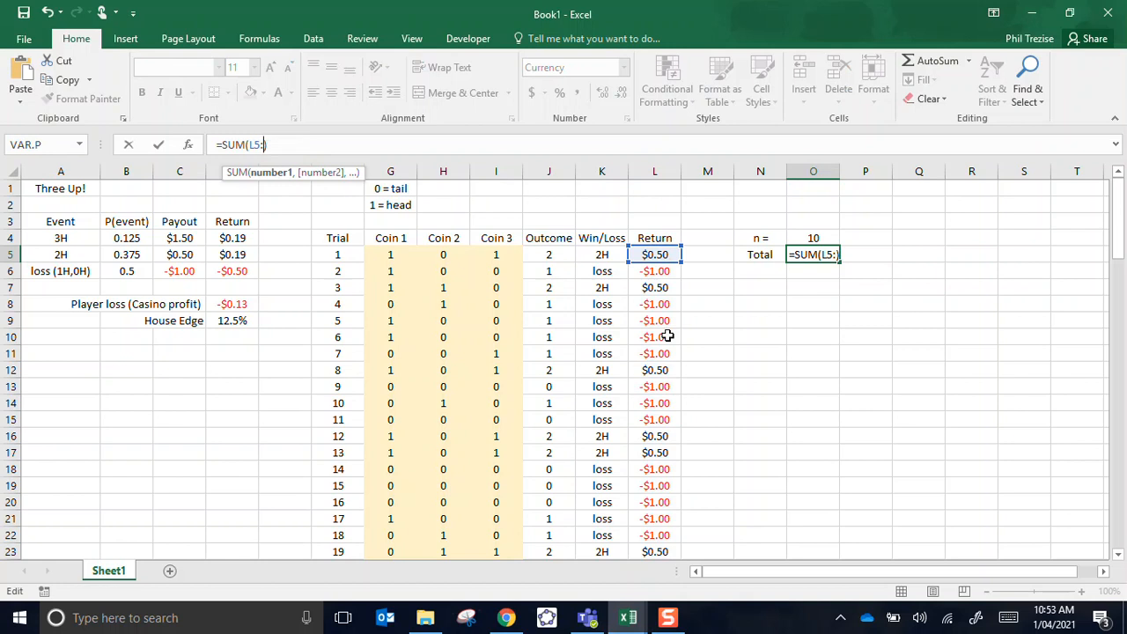
text(indirect)
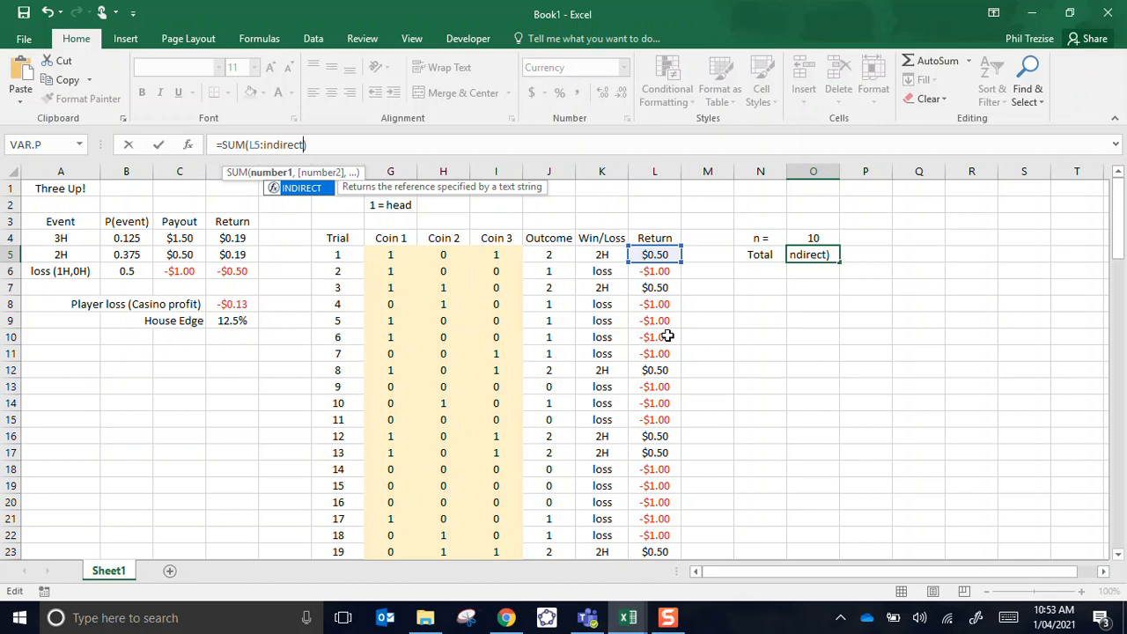
text(()
key(Left)
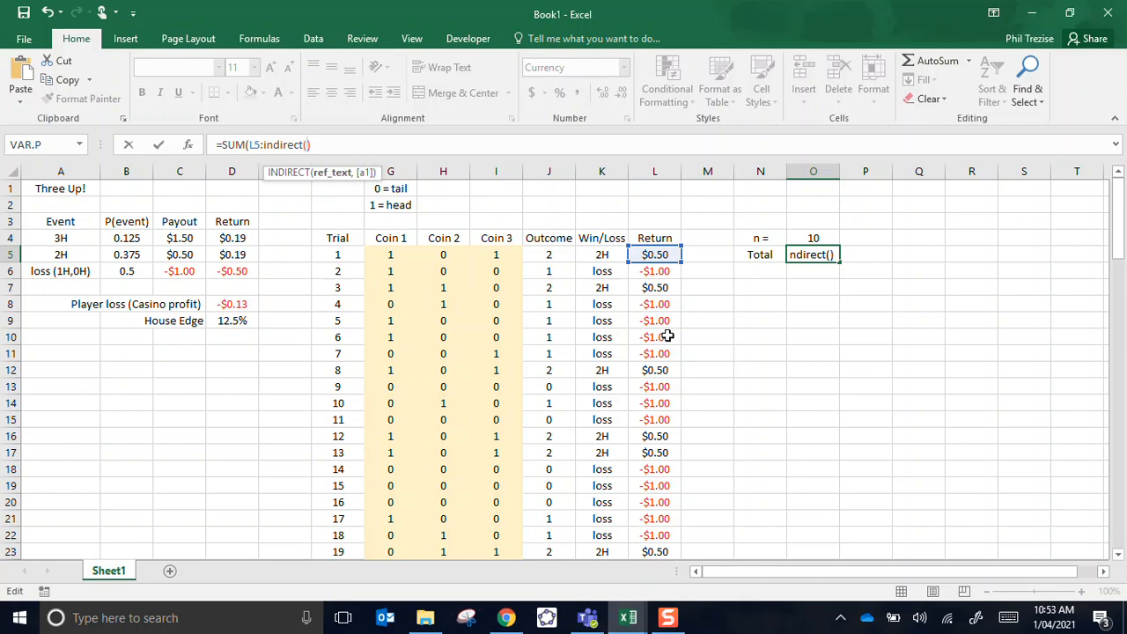
text("L"&)
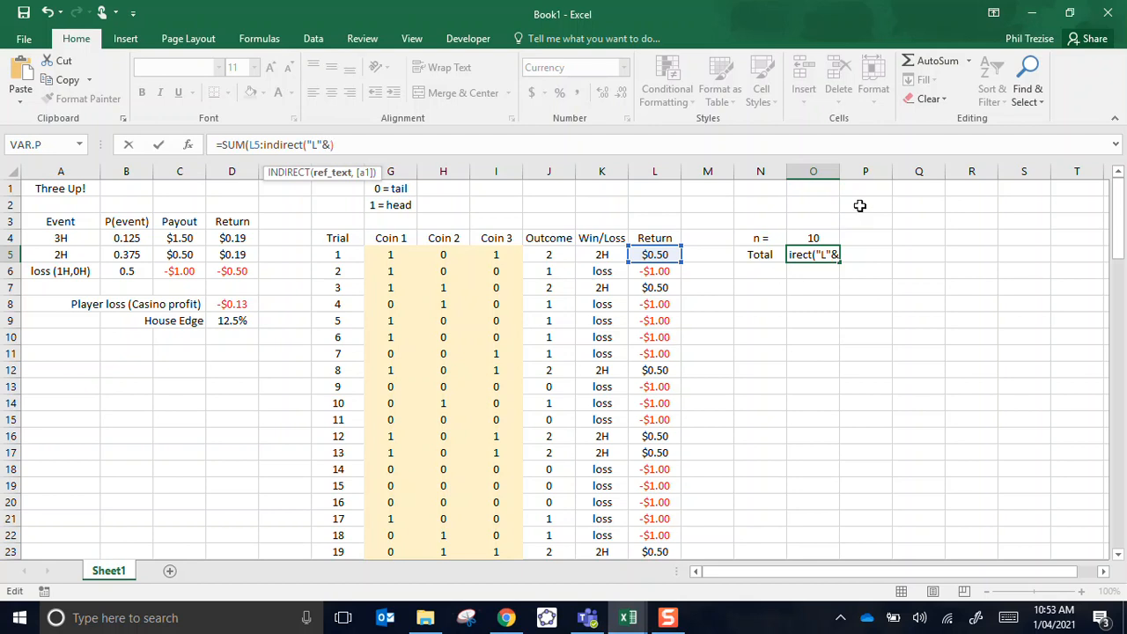
click(818, 238)
text())
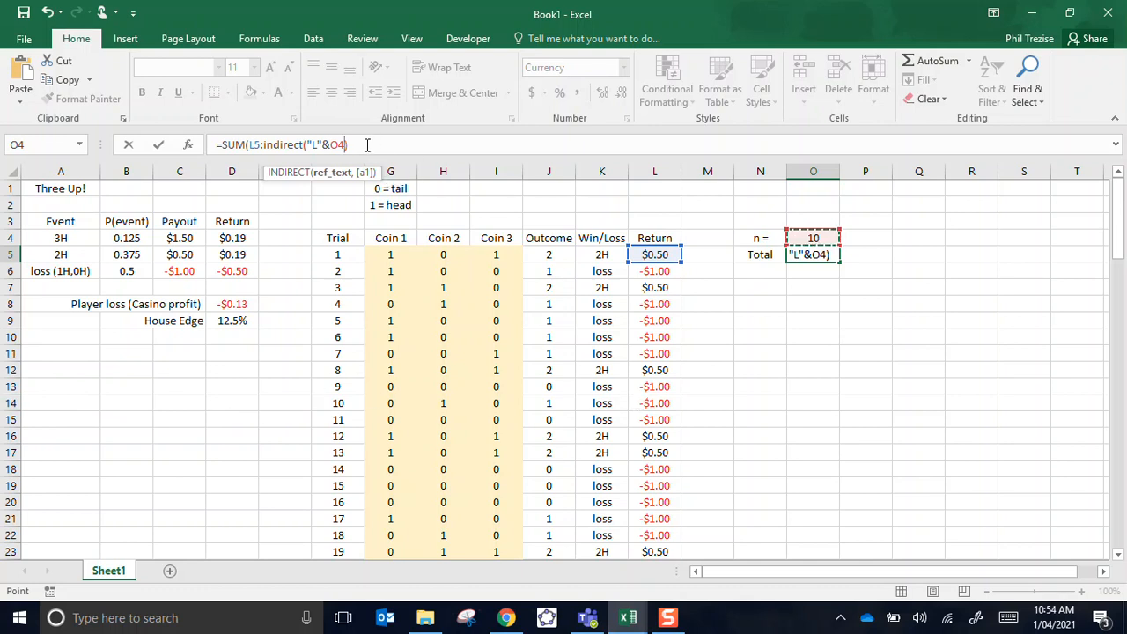
text(+)
text(4)))
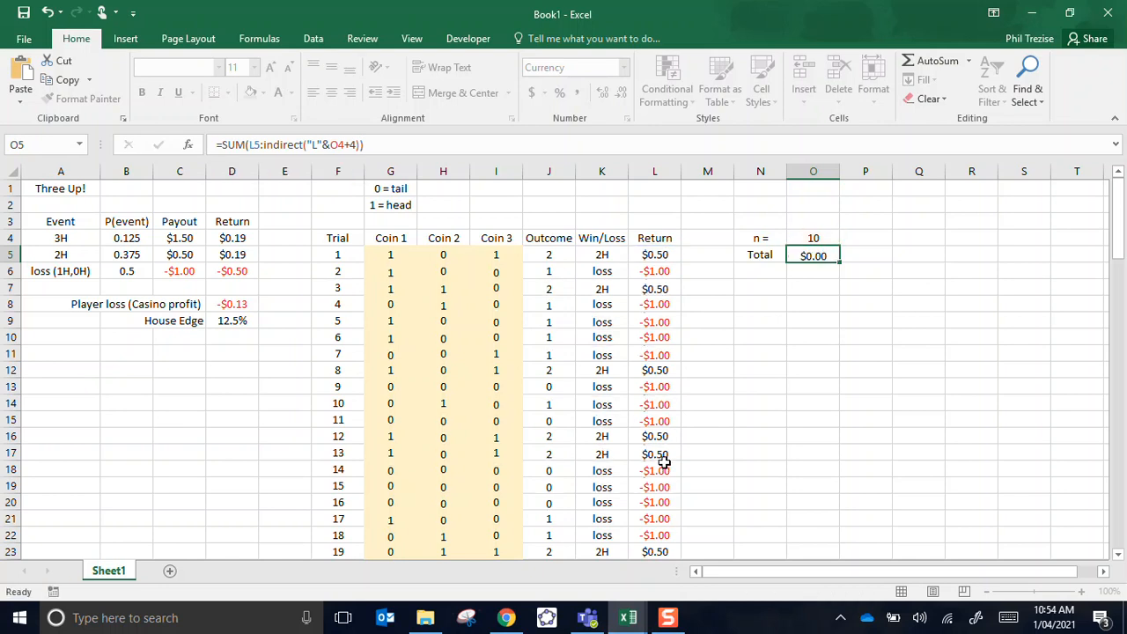
key(Return)
key(Up)
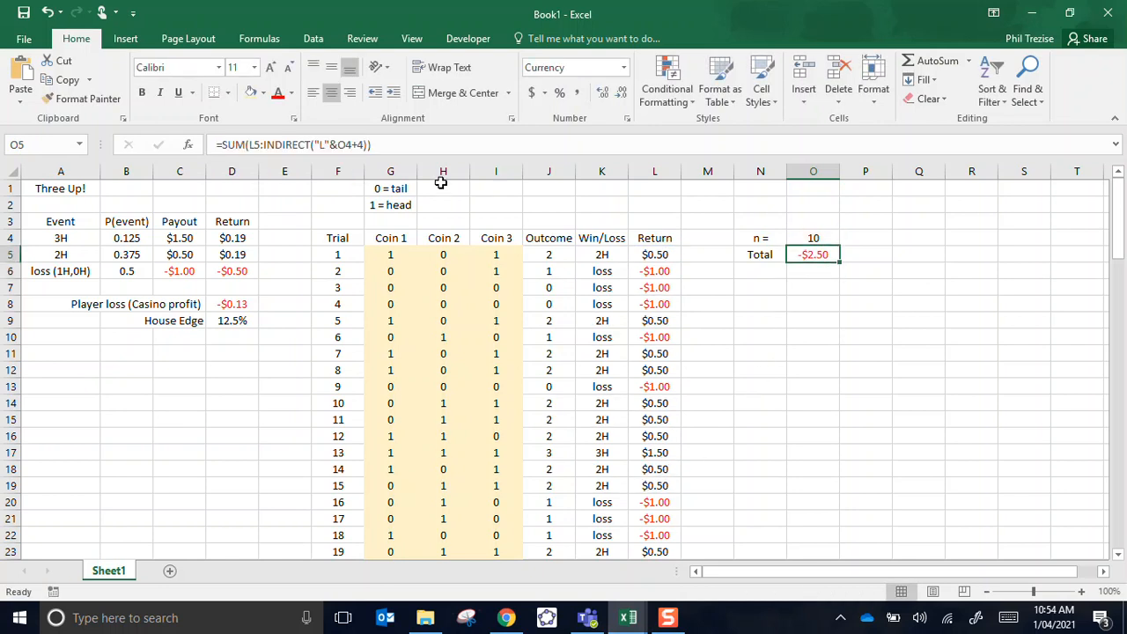
click(234, 145)
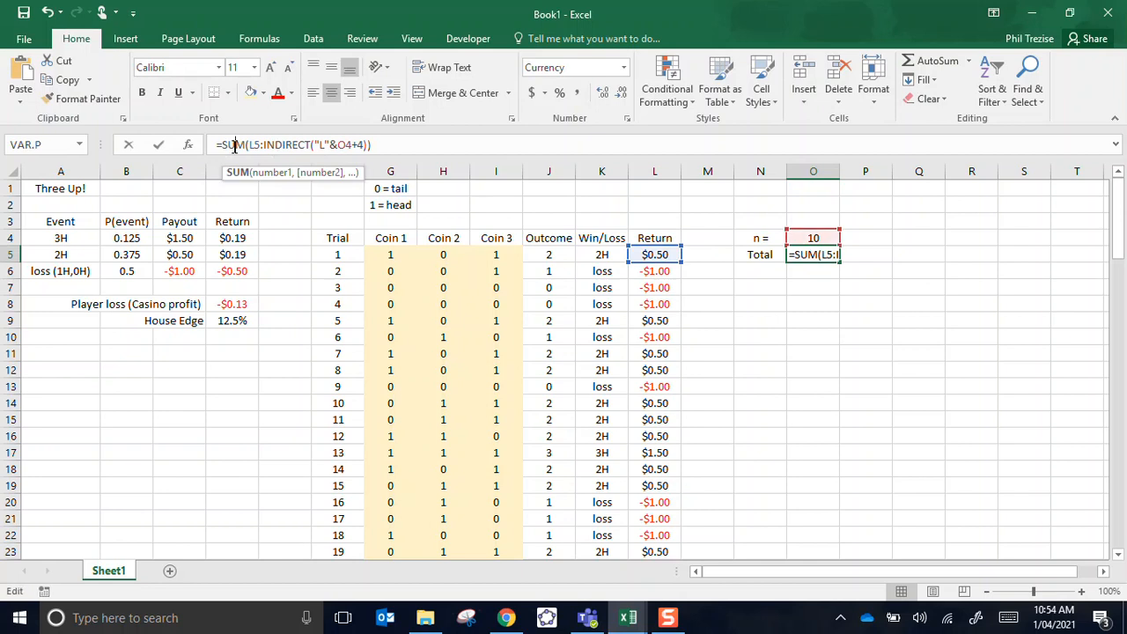
click(291, 145)
key(Return)
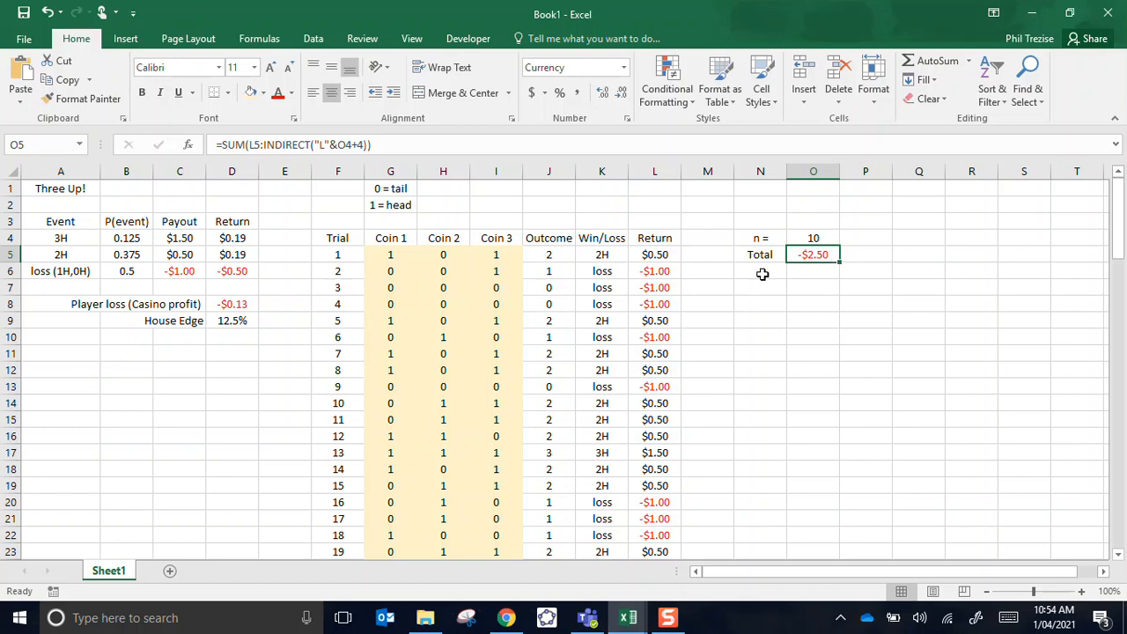
Step: Enter the check formula =SUM(L5:L14) in P5, beside the Total
click(873, 255)
text(=sum()
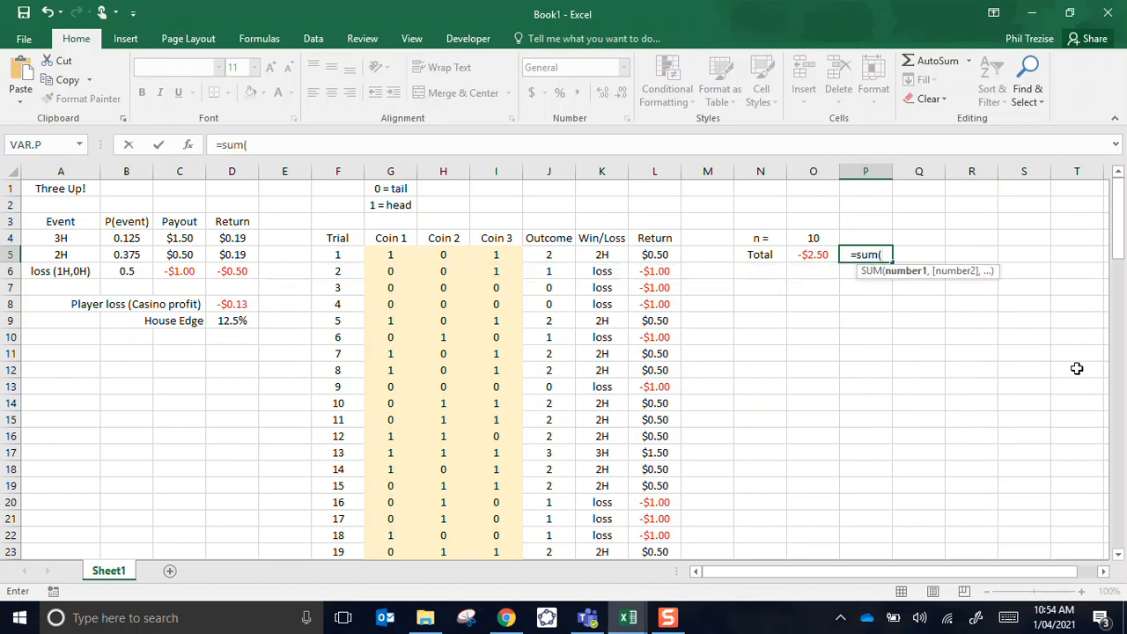
drag(660, 254, 673, 403)
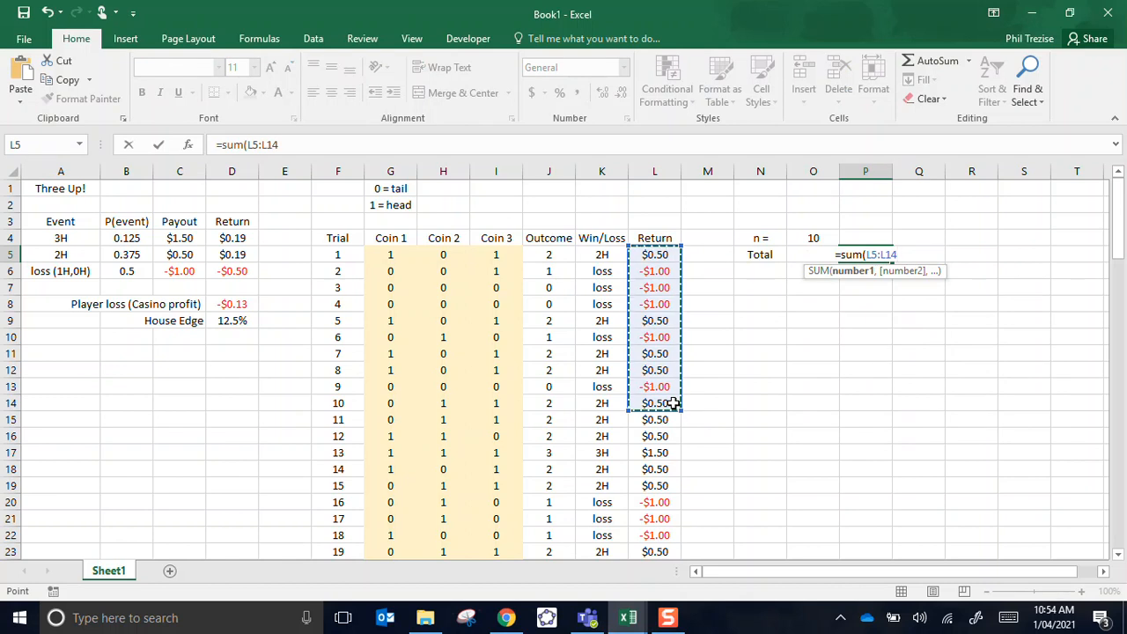
text())
key(Return)
key(Up)
Step: Recalculate the random trials repeatedly to compare the Total in O5 with the check sum in P5
key(Left)
key(F9)
key(F9)
key(F9)
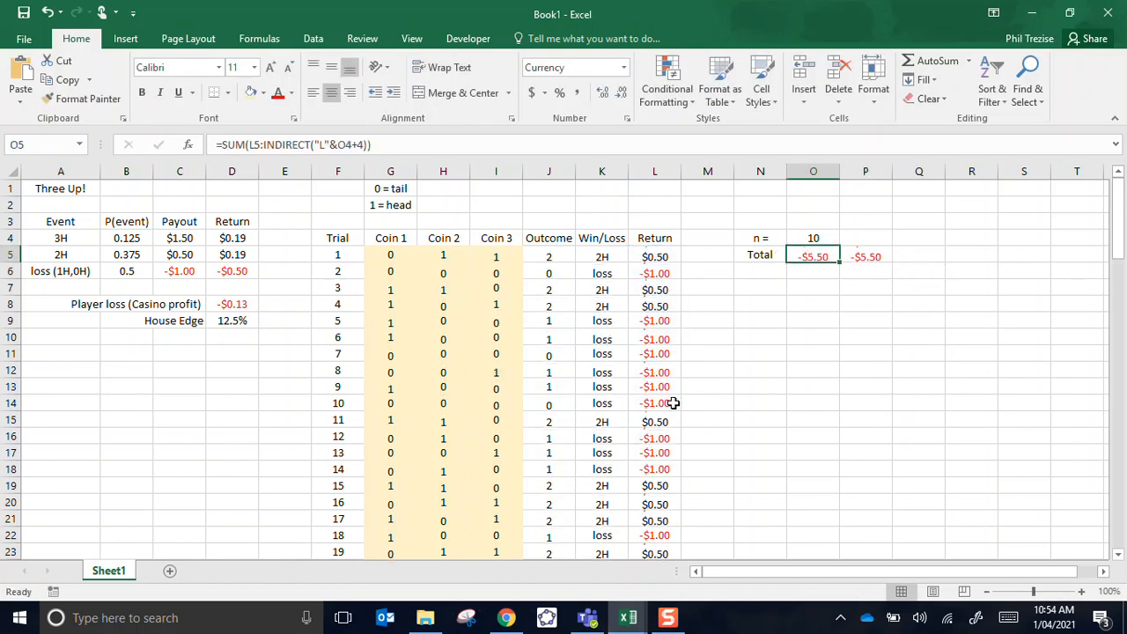
key(F9)
key(F9)
key(F9)
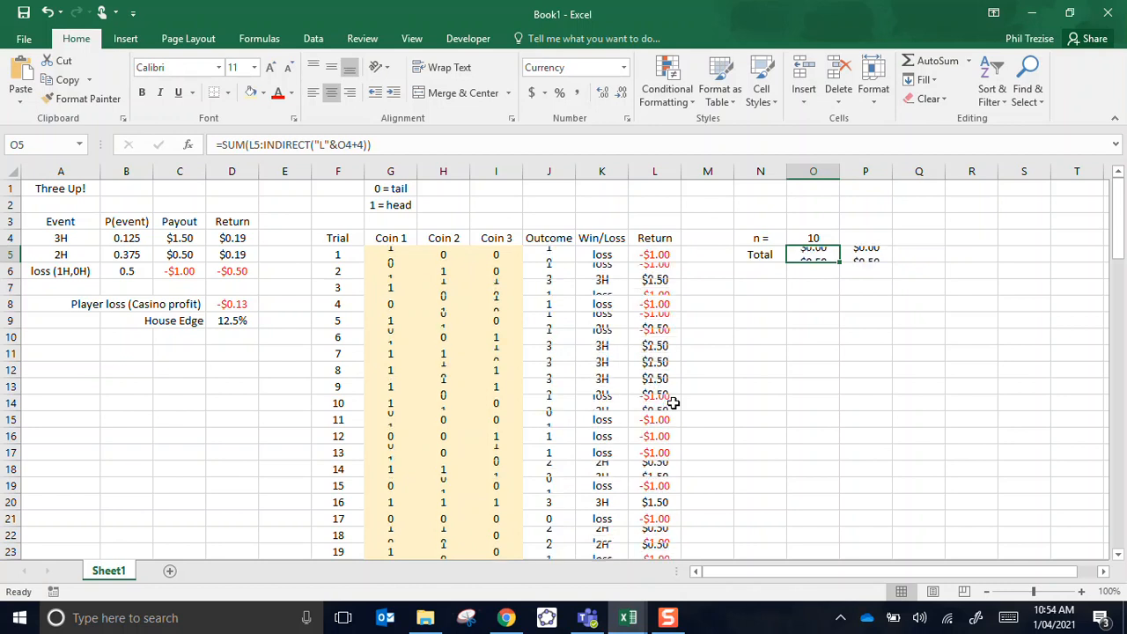
key(F9)
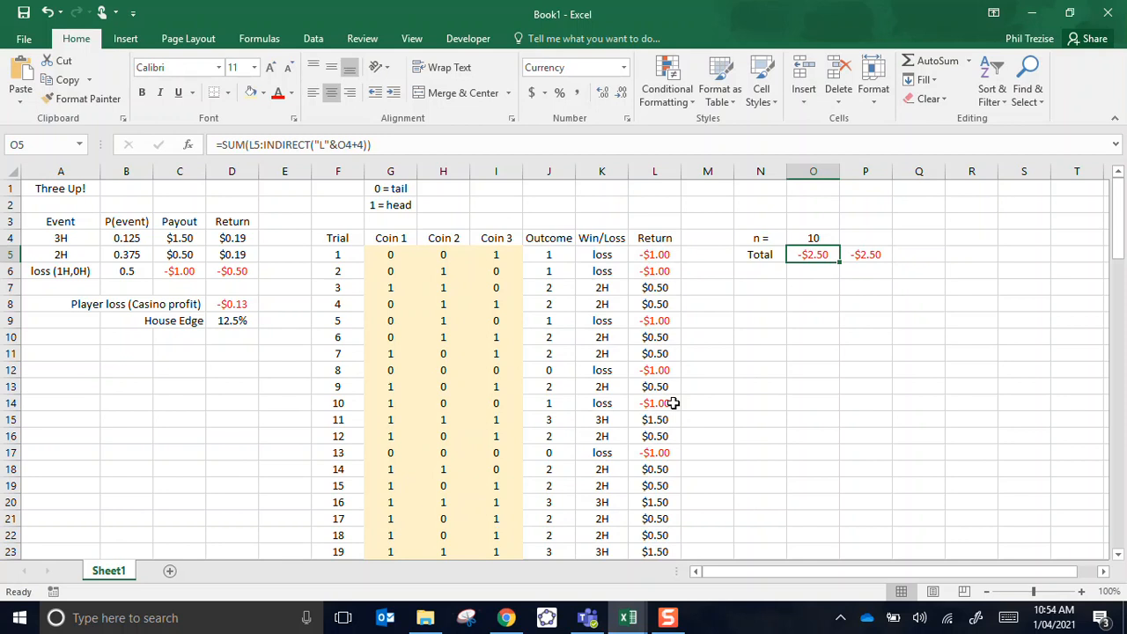
Step: Set n in O4 to 20 and select the first 20 returns, L5:L24, to check their sum against the Total
key(Up)
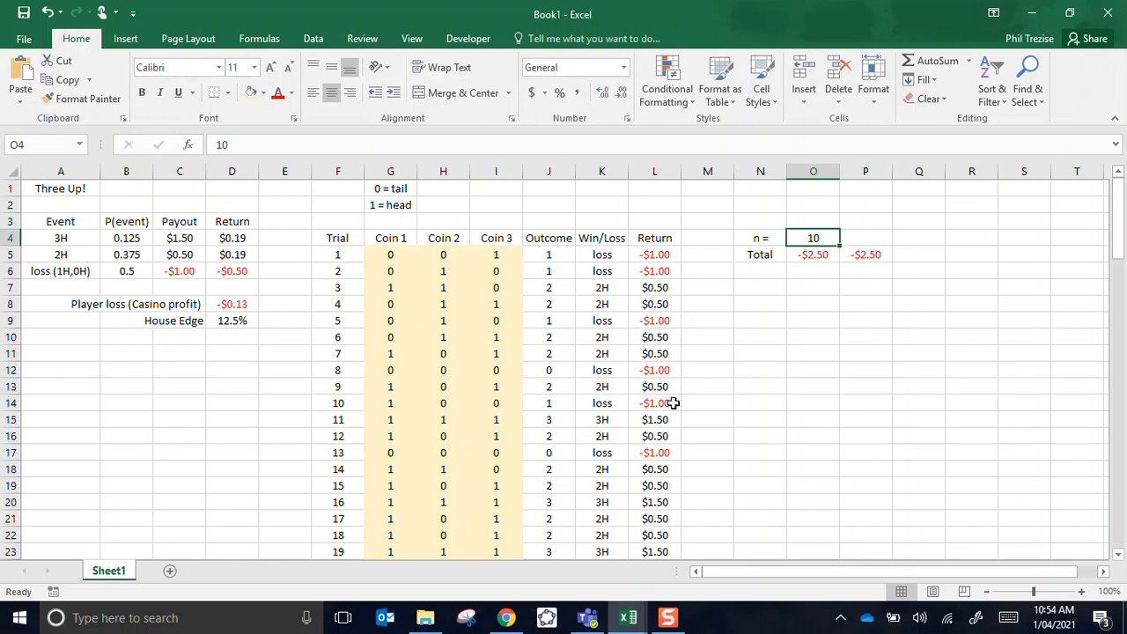
text(20)
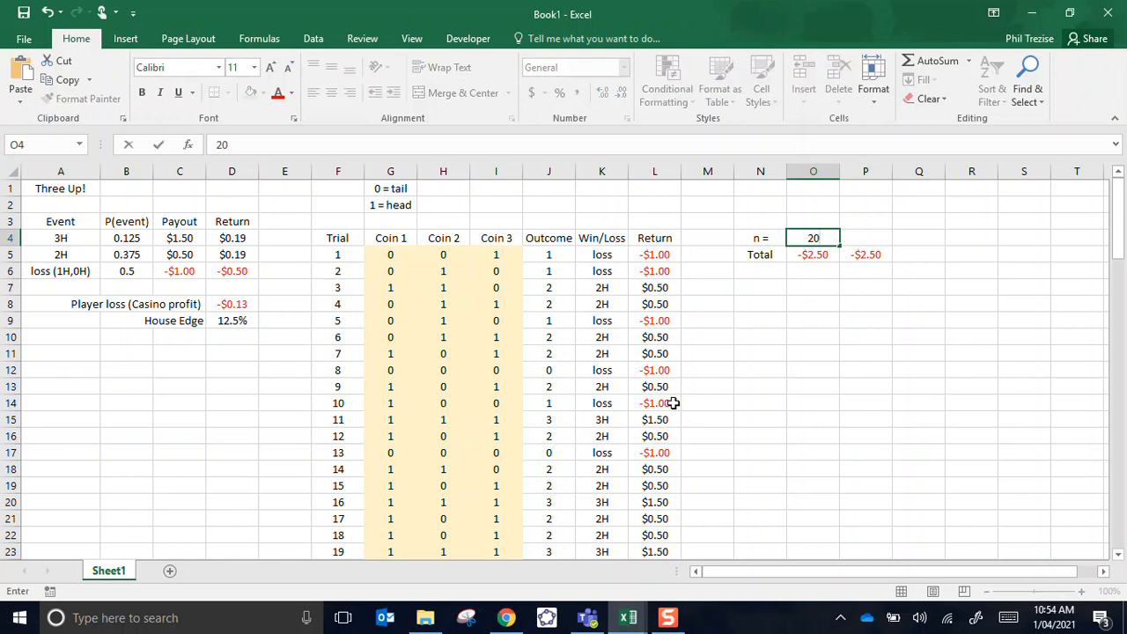
key(Return)
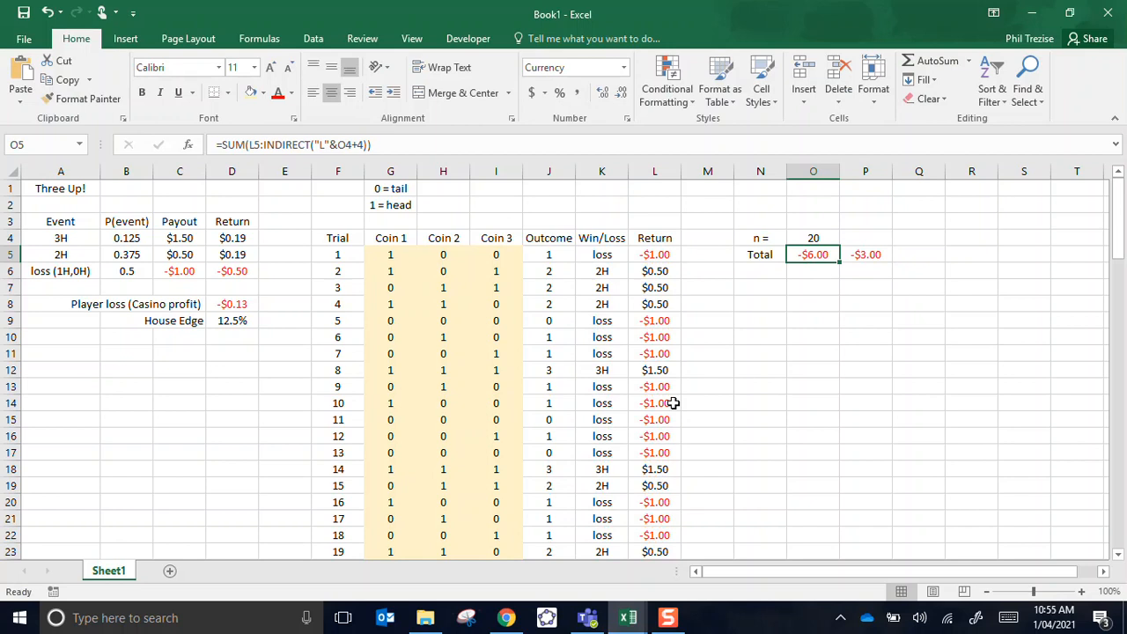
drag(663, 256, 657, 553)
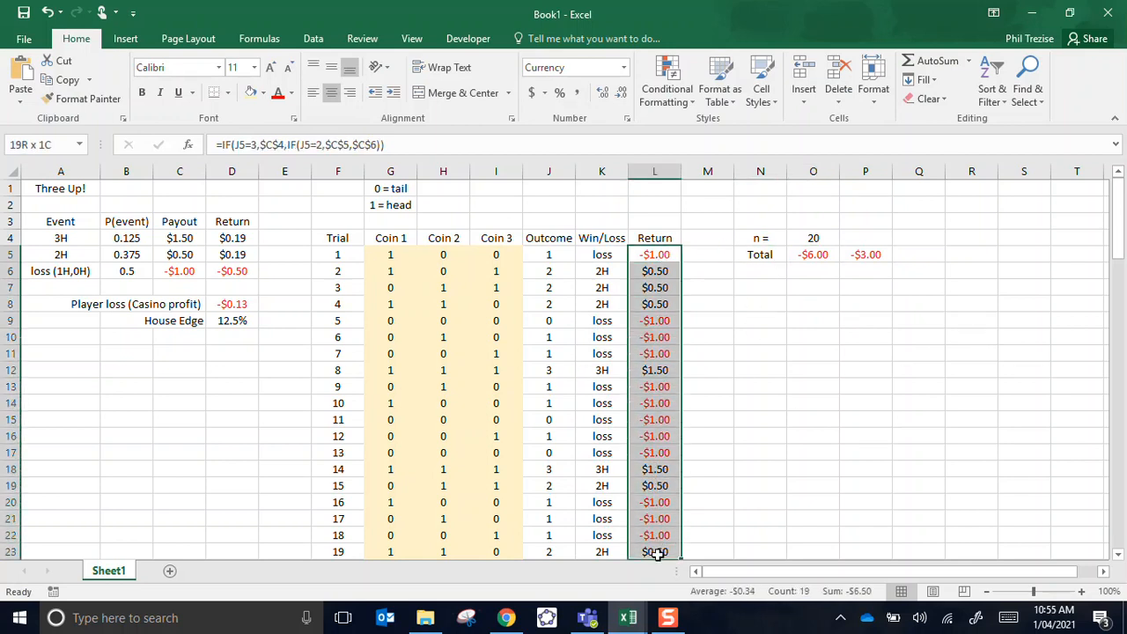
scroll(656, 553, down, 1)
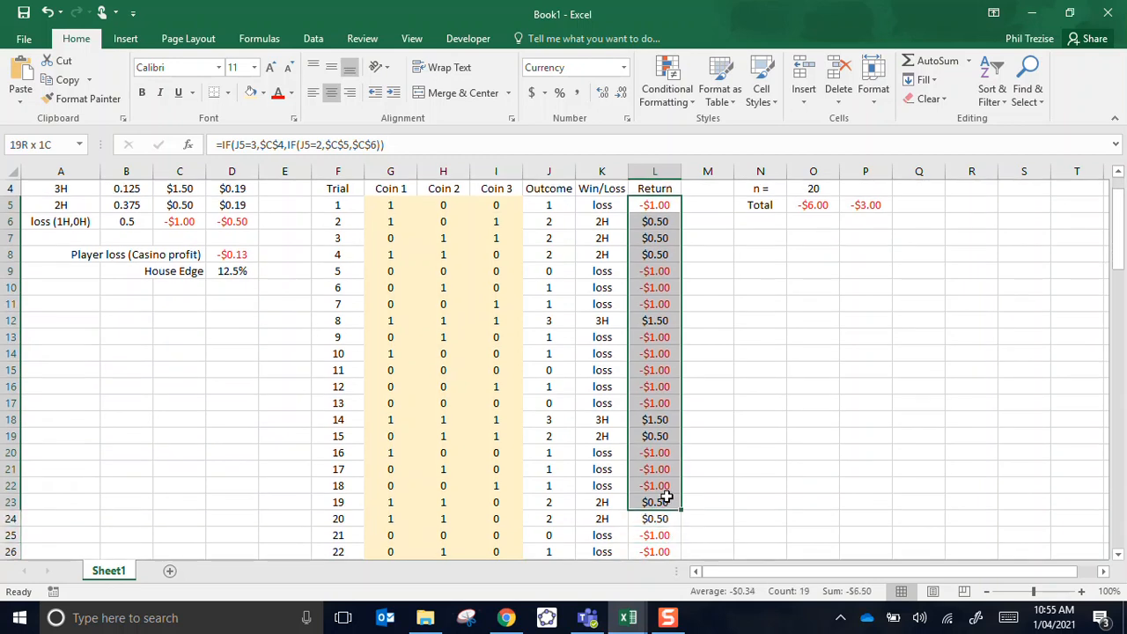
drag(667, 498, 669, 514)
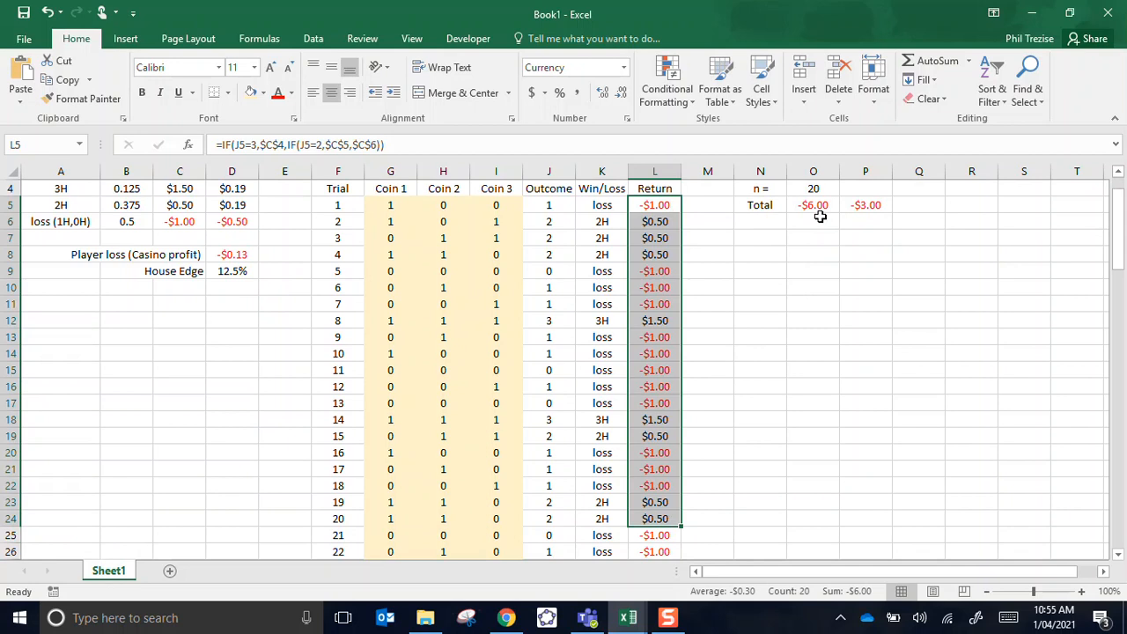
Step: Delete the check formula from P5
scroll(805, 361, up, 1)
click(865, 270)
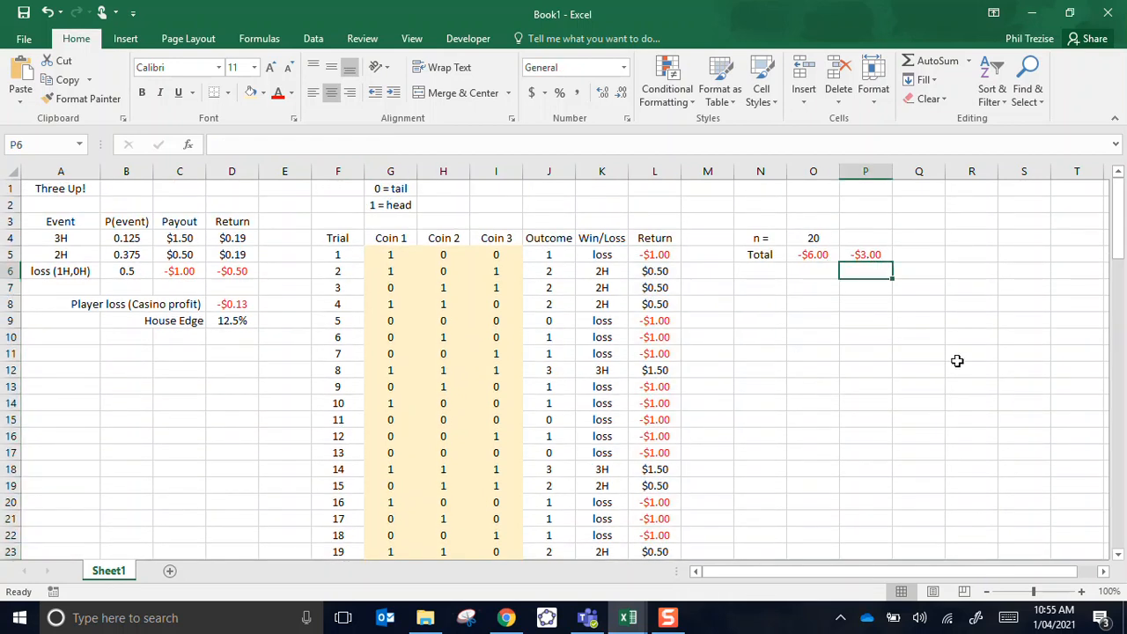
key(Up)
key(Delete)
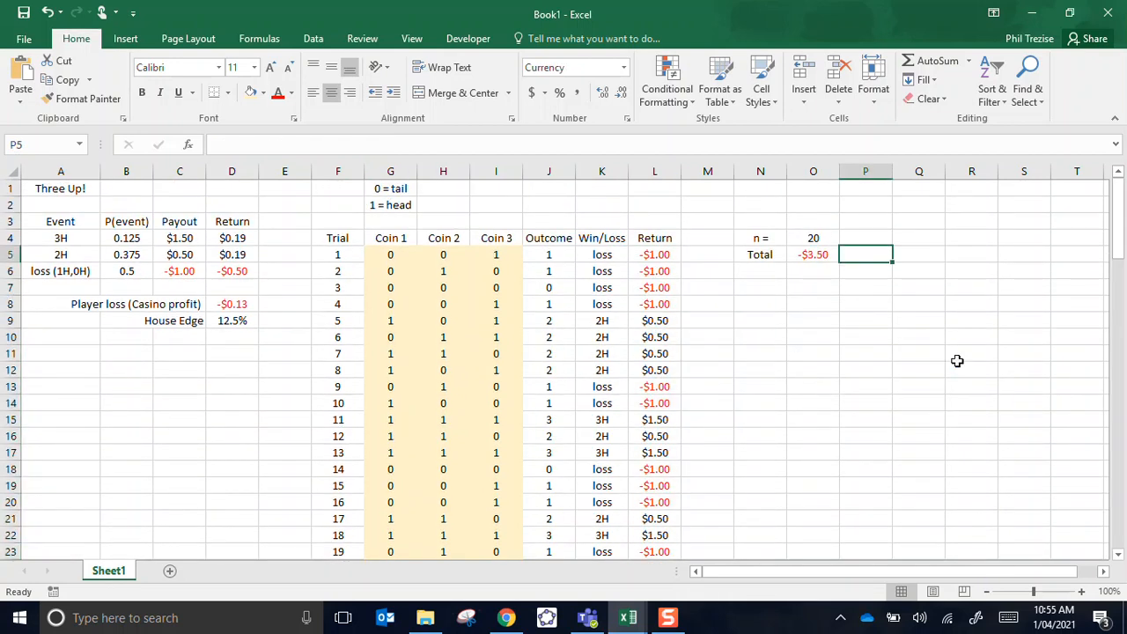
Step: Recalculate the simulation several times to watch how the Total varies for 20 trials
key(Left)
key(Up)
key(F9)
key(F9)
key(F9)
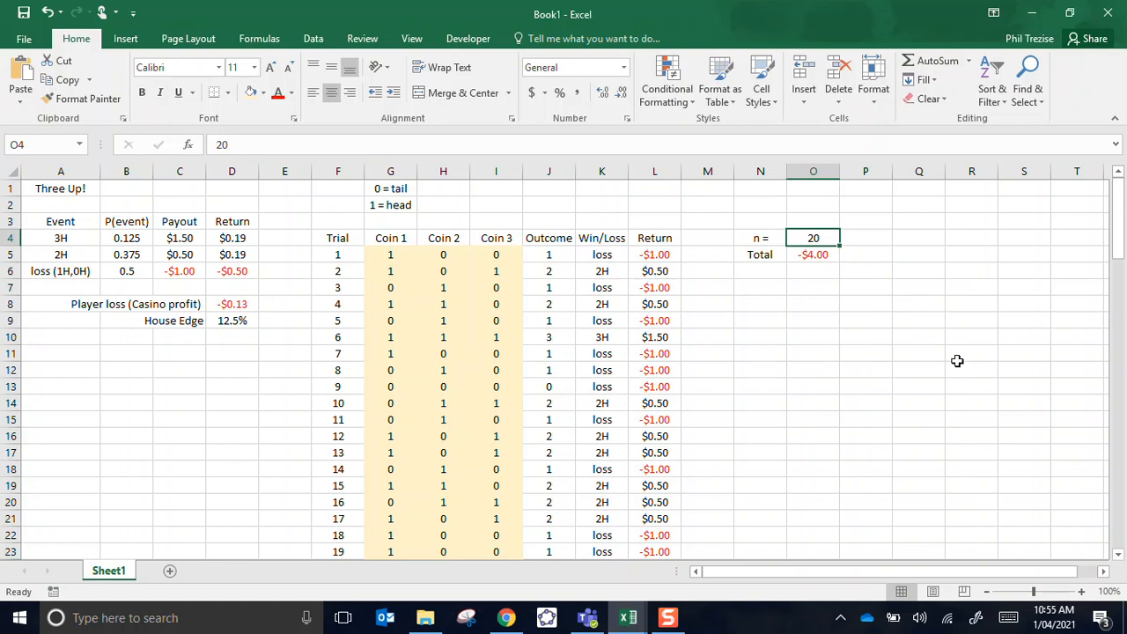
Step: Set n in O4 to 50
text(500)
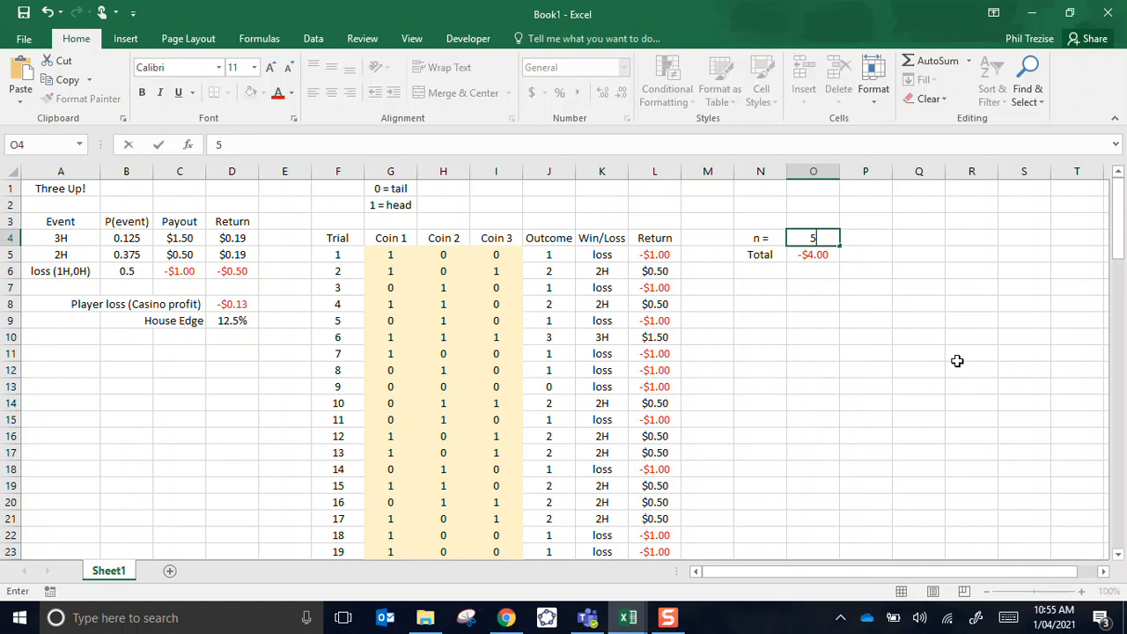
key(BackSpace)
key(BackSpace)
text(0)
key(Return)
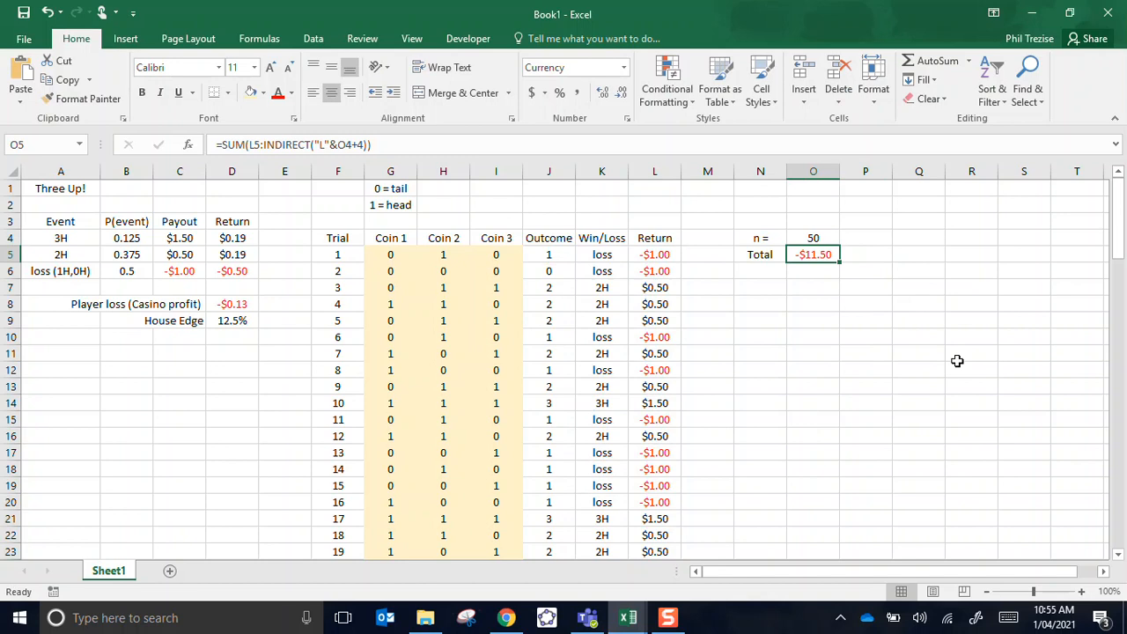
Step: Add the label "House Edge" in N6 below Total and right-align it
key(Down)
key(Left)
text(House Edge)
key(ctrl+Return)
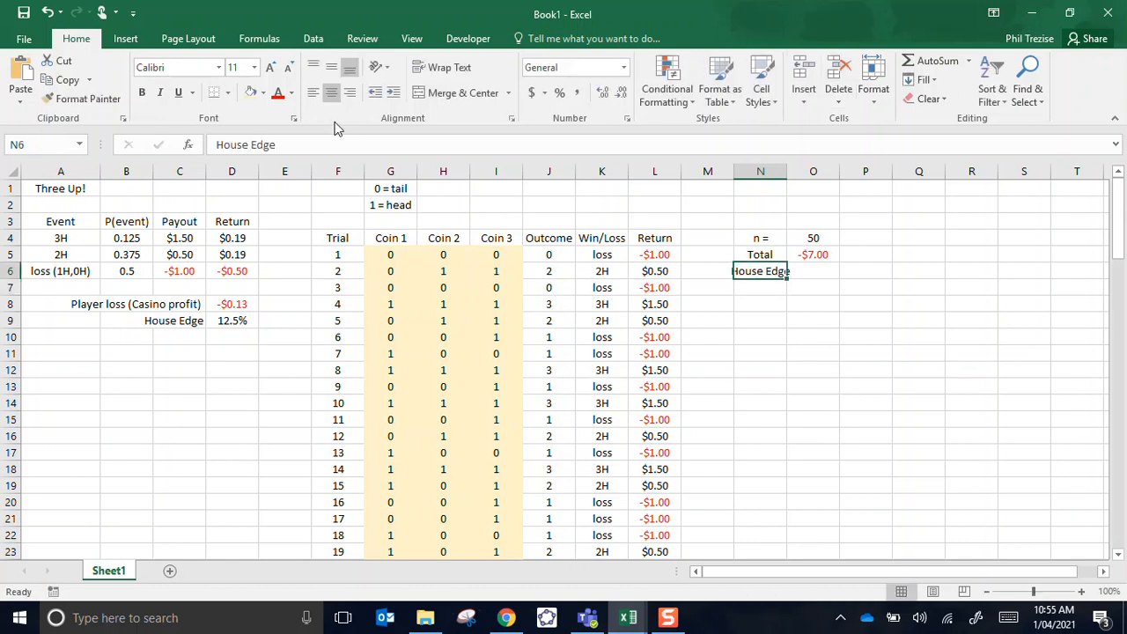
click(349, 92)
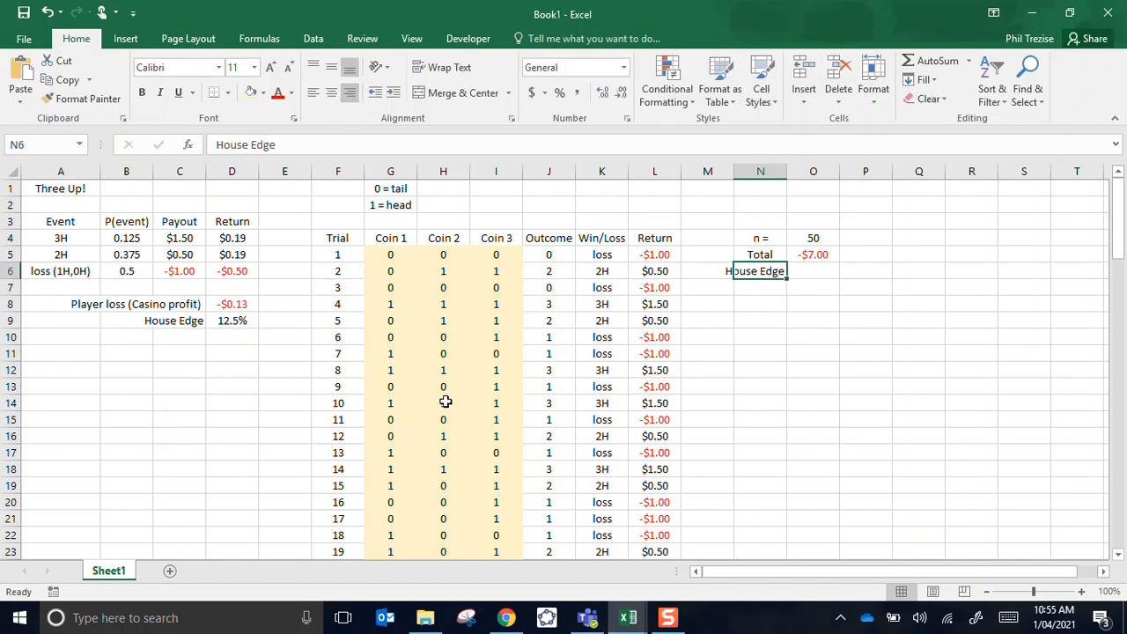
Step: Enter the formula =-1*O5/O4 in O6 to calculate the simulated house edge from the Total and n
click(804, 271)
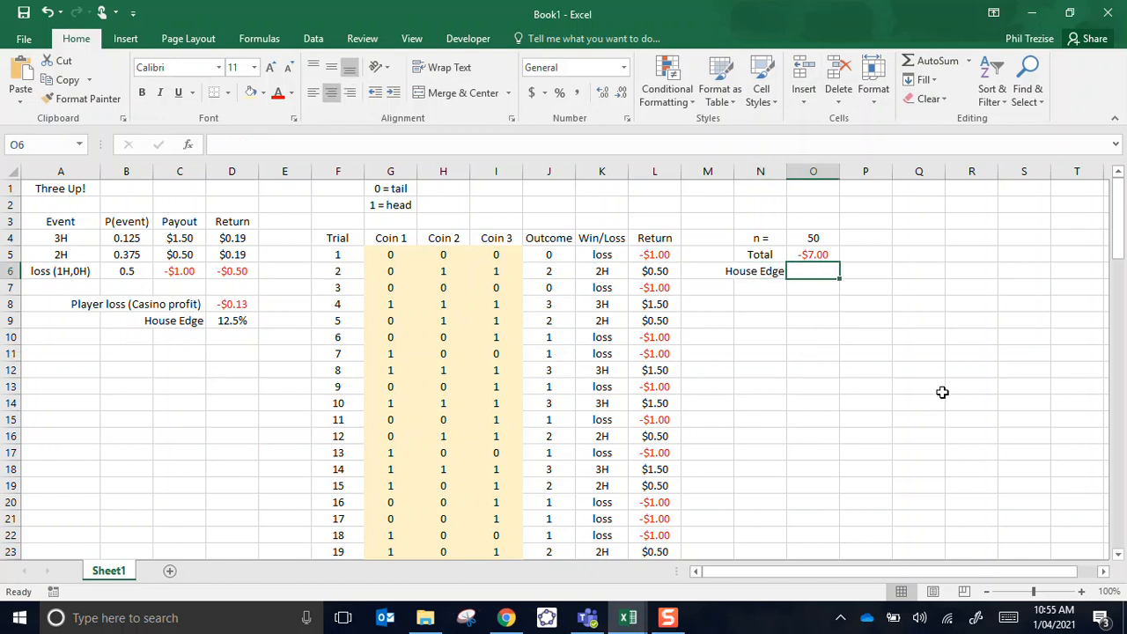
text(=)
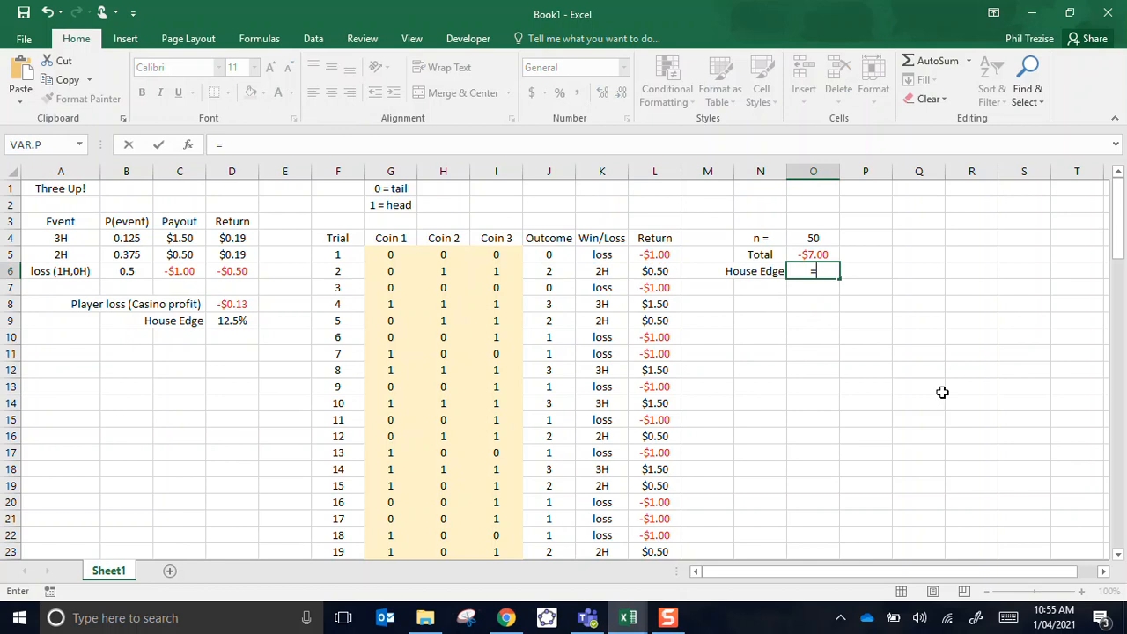
text(-1*)
click(808, 254)
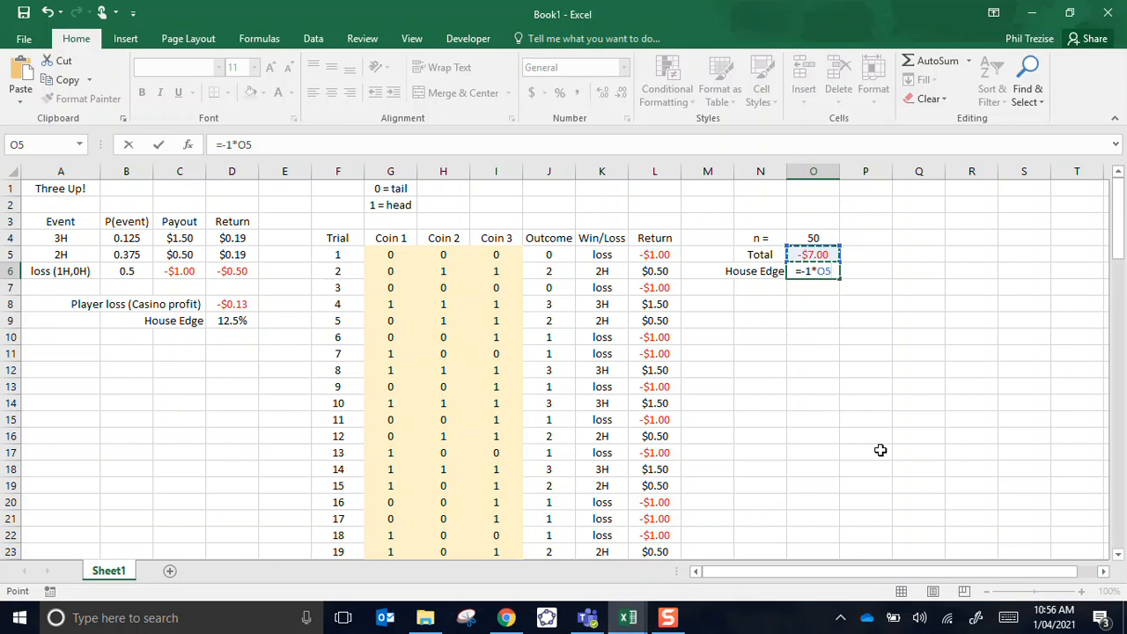
text(/)
key(Up)
key(Up)
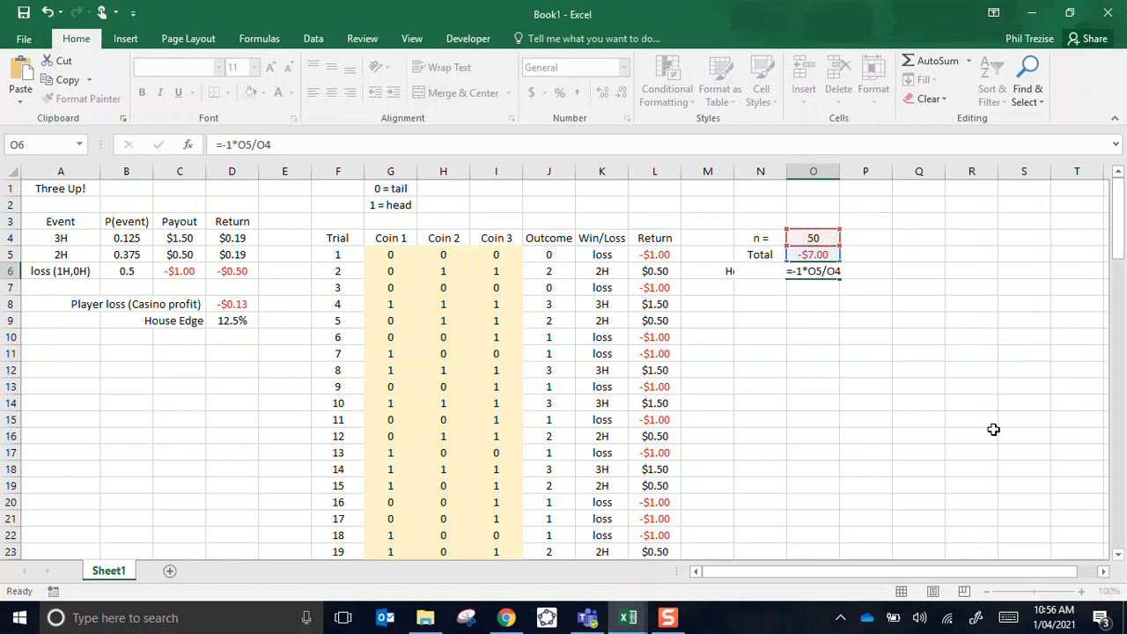
key(Return)
Step: Format the House Edge value in O6 as a percentage with one decimal place
key(Up)
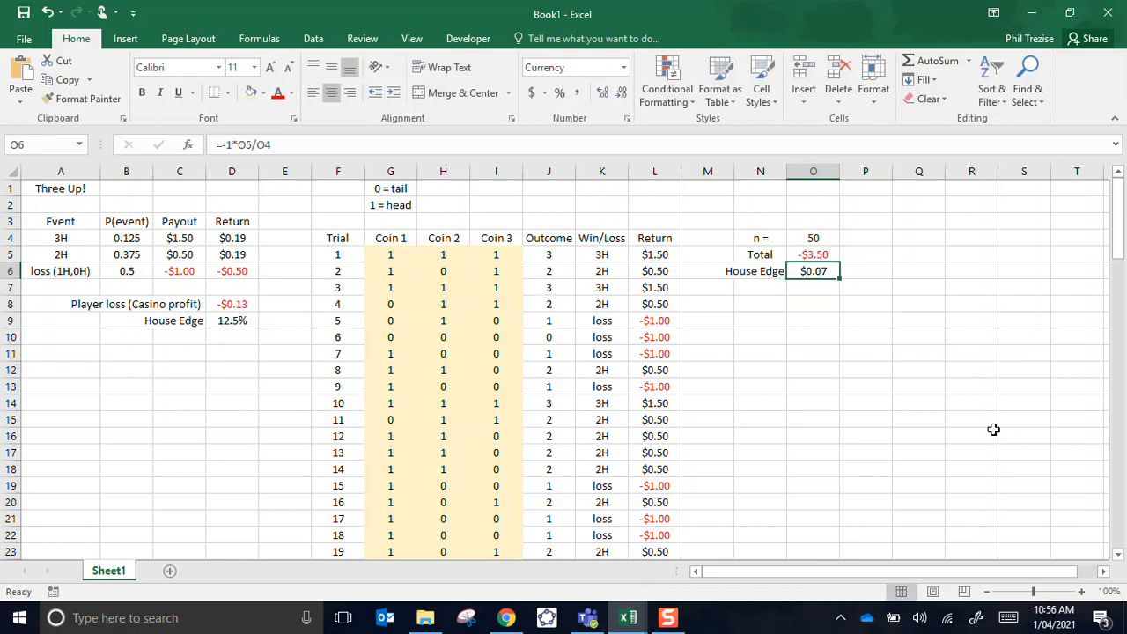
click(560, 95)
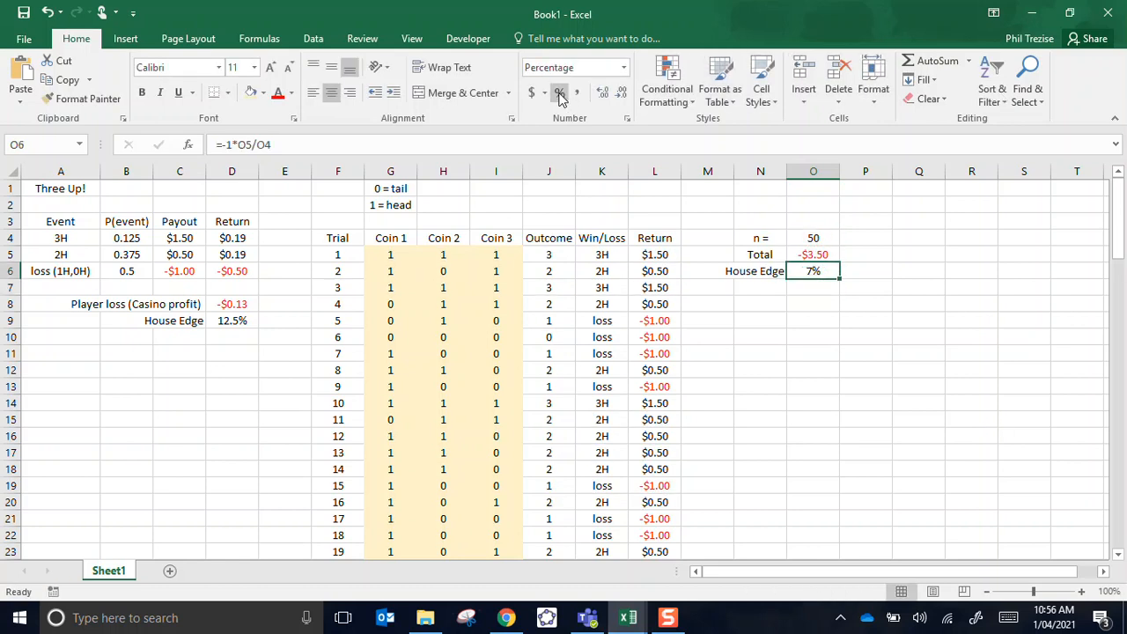
click(602, 95)
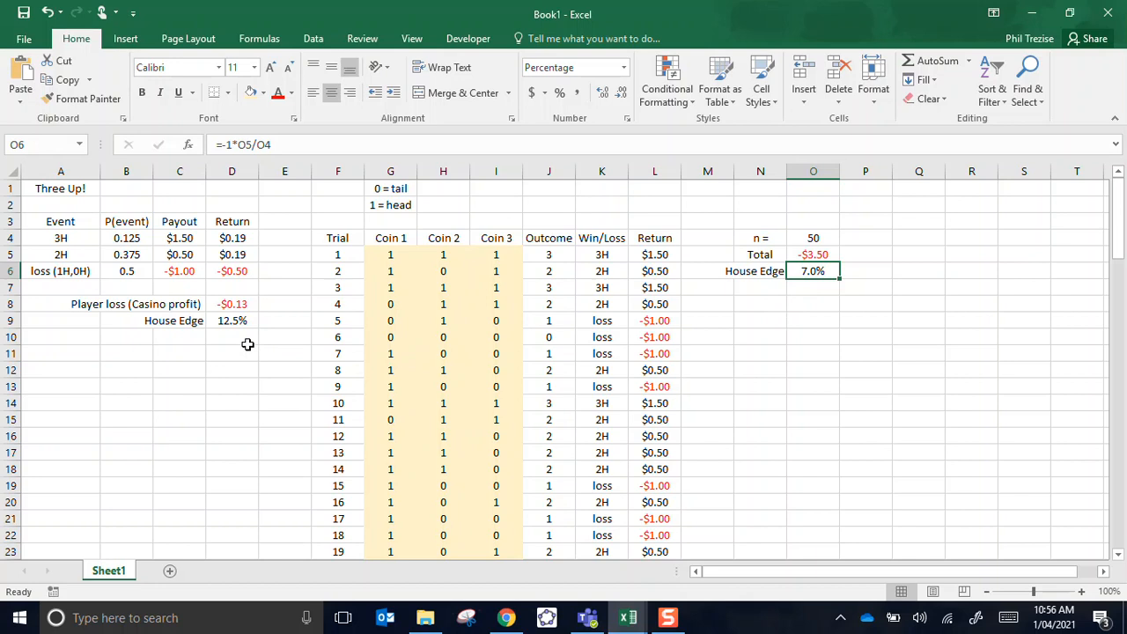
Step: Recalculate the simulation several times to watch how the Total and House Edge vary for 50 trials
click(829, 238)
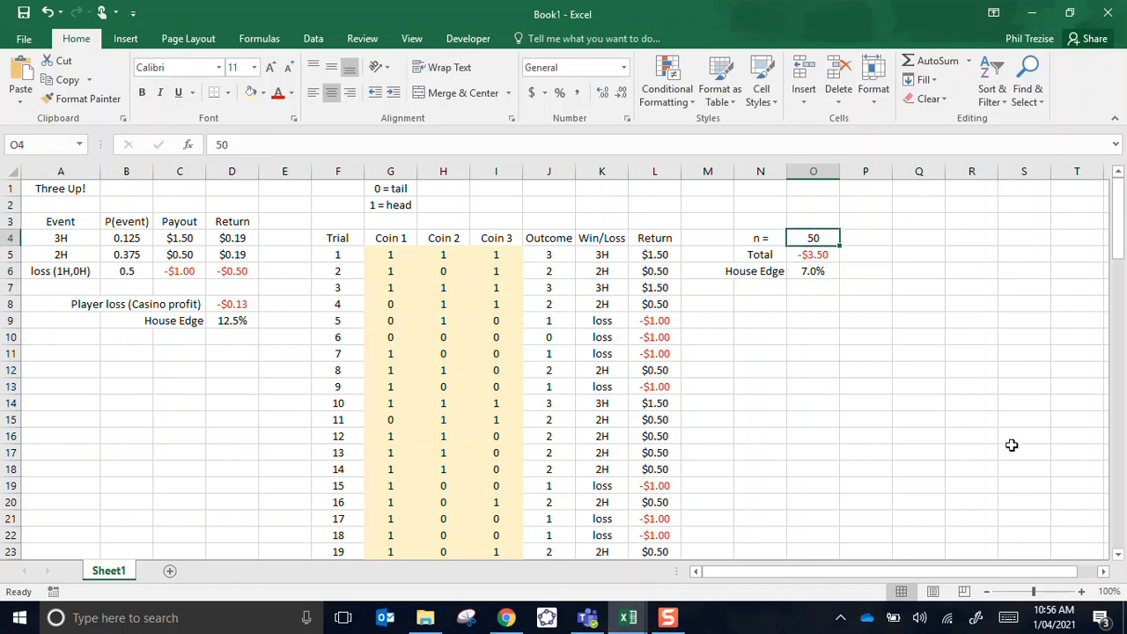
key(F9)
key(F9)
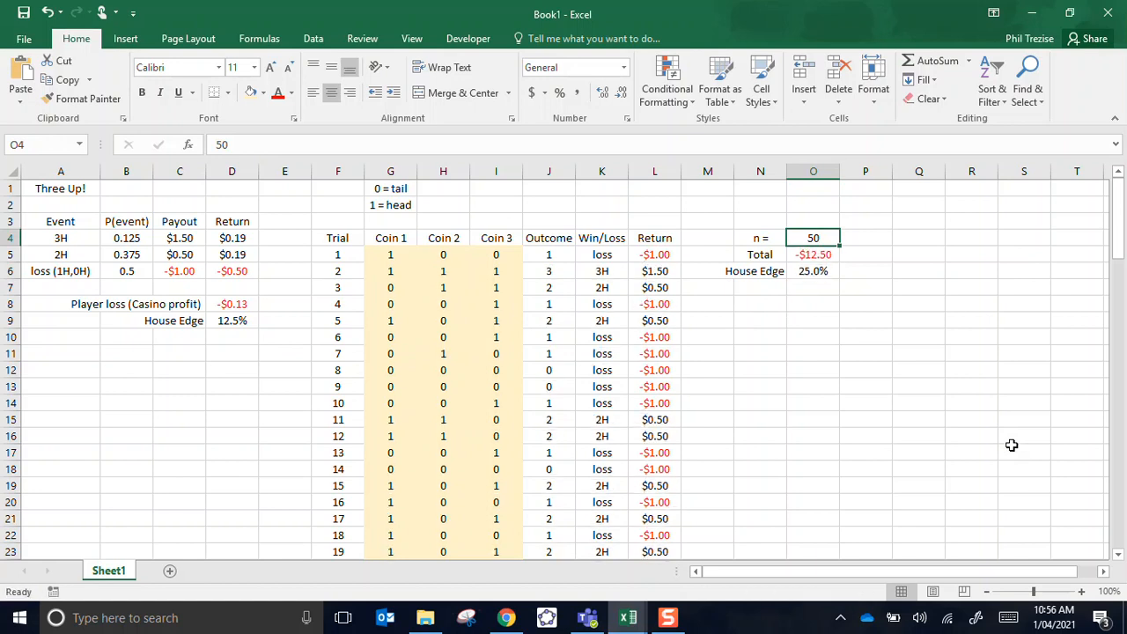
key(F9)
key(F9)
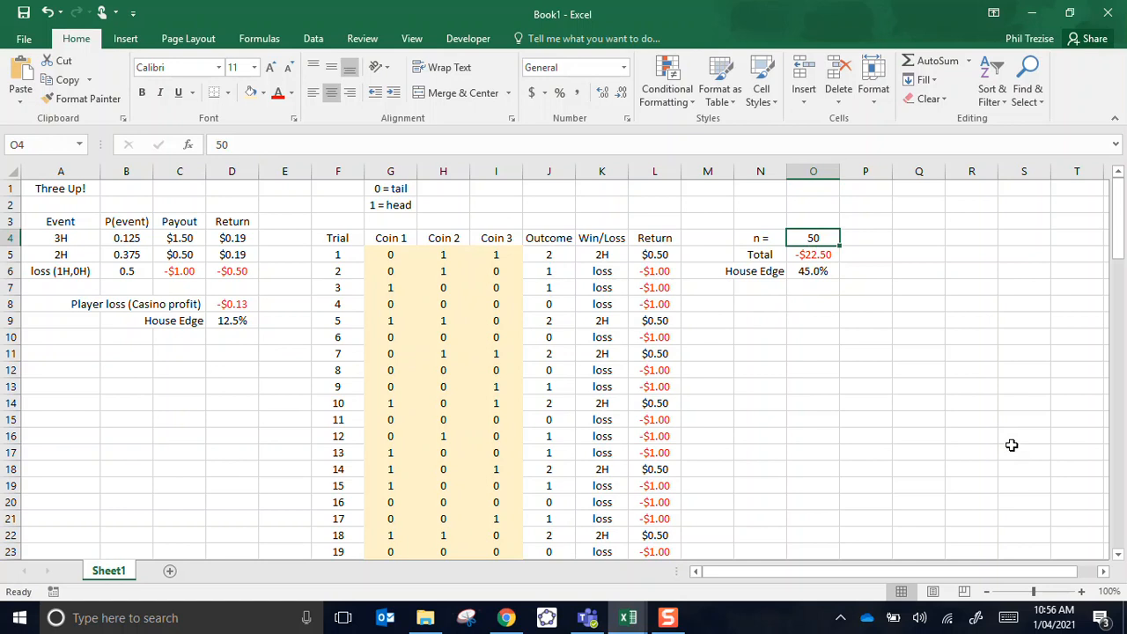
key(F9)
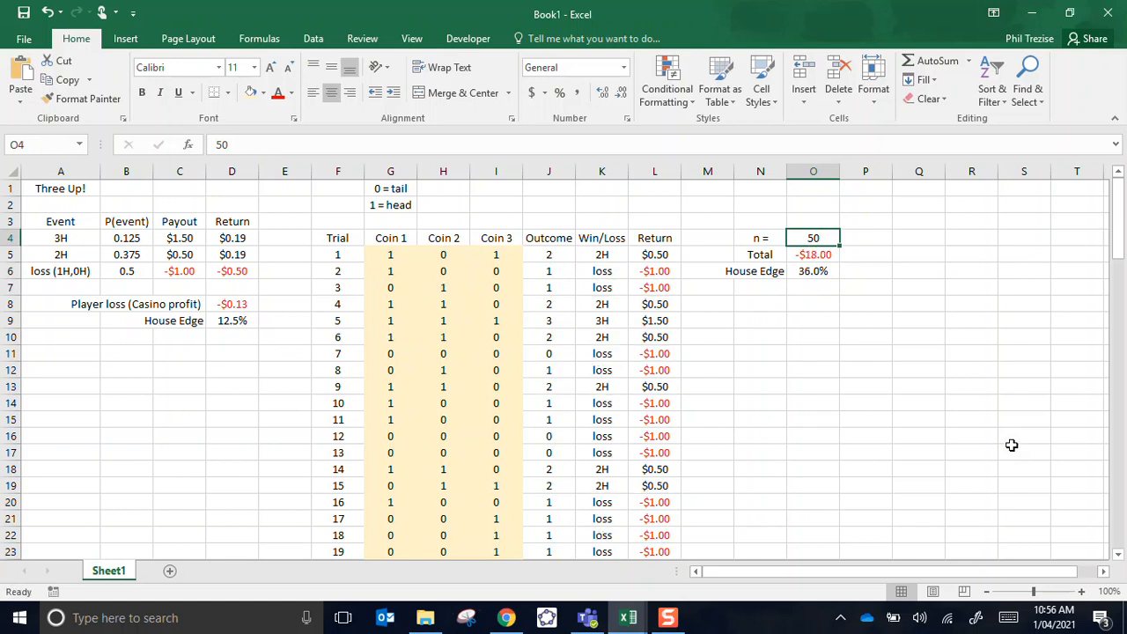
key(F9)
key(F9)
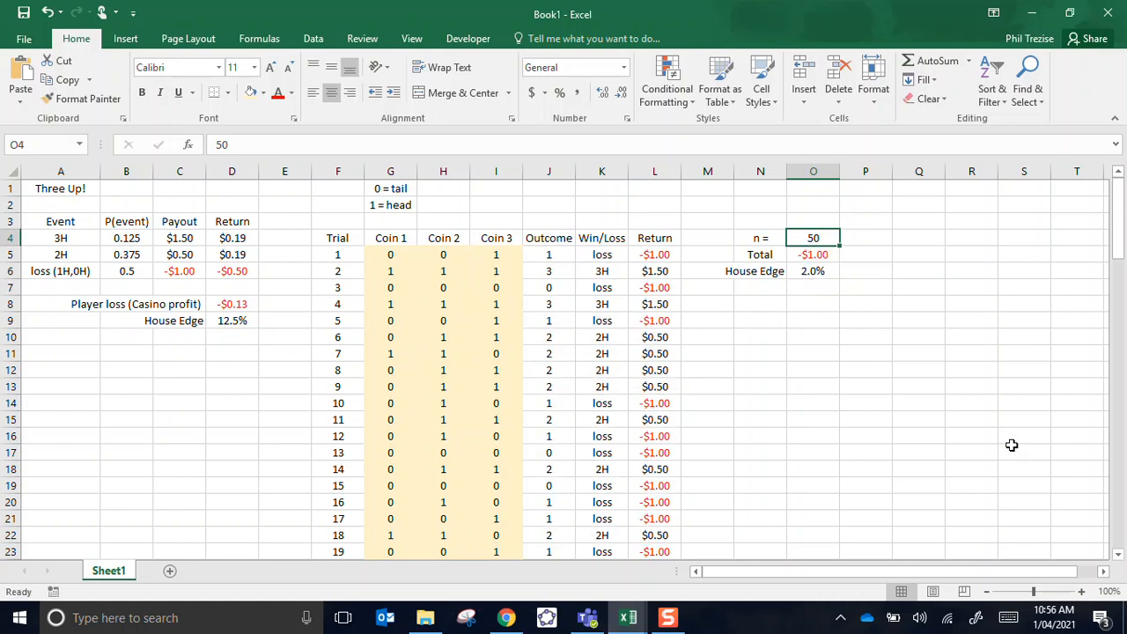
key(F9)
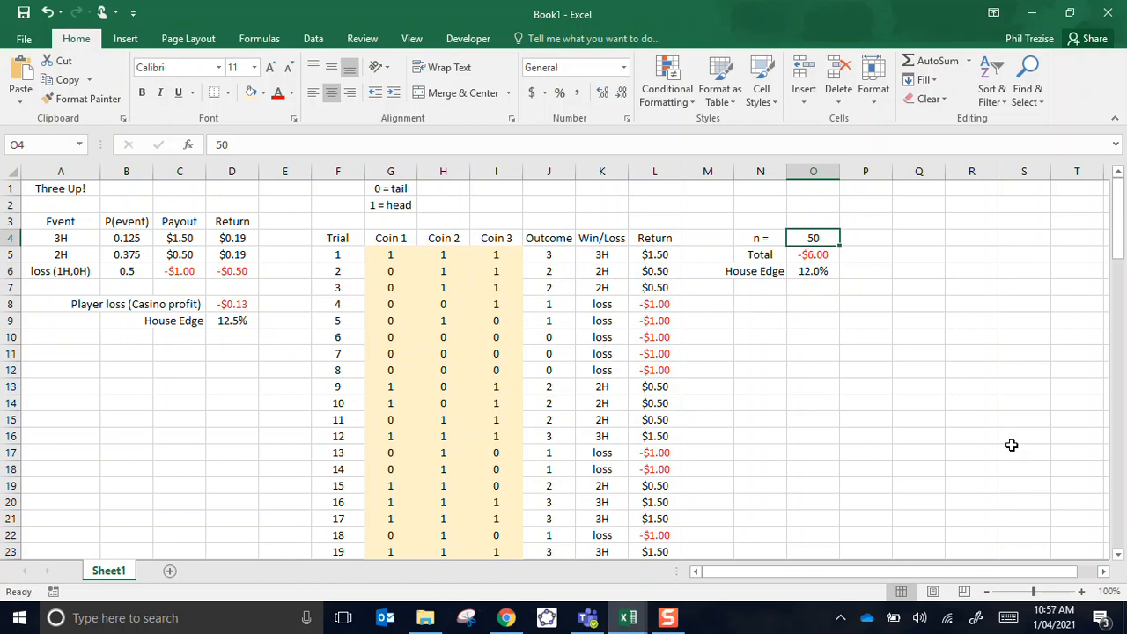
Step: Set n in O4 to 100 and recalculate the simulation repeatedly to watch the Total and House Edge vary
text(100)
key(Return)
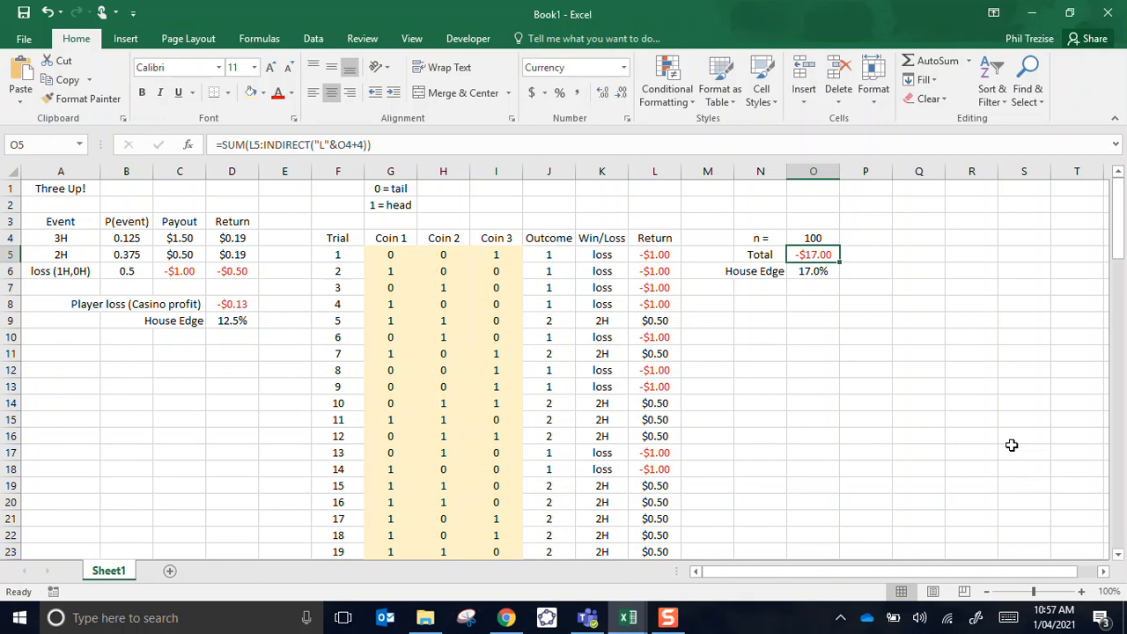
key(F9)
key(F9)
key(F9)
key(F9)
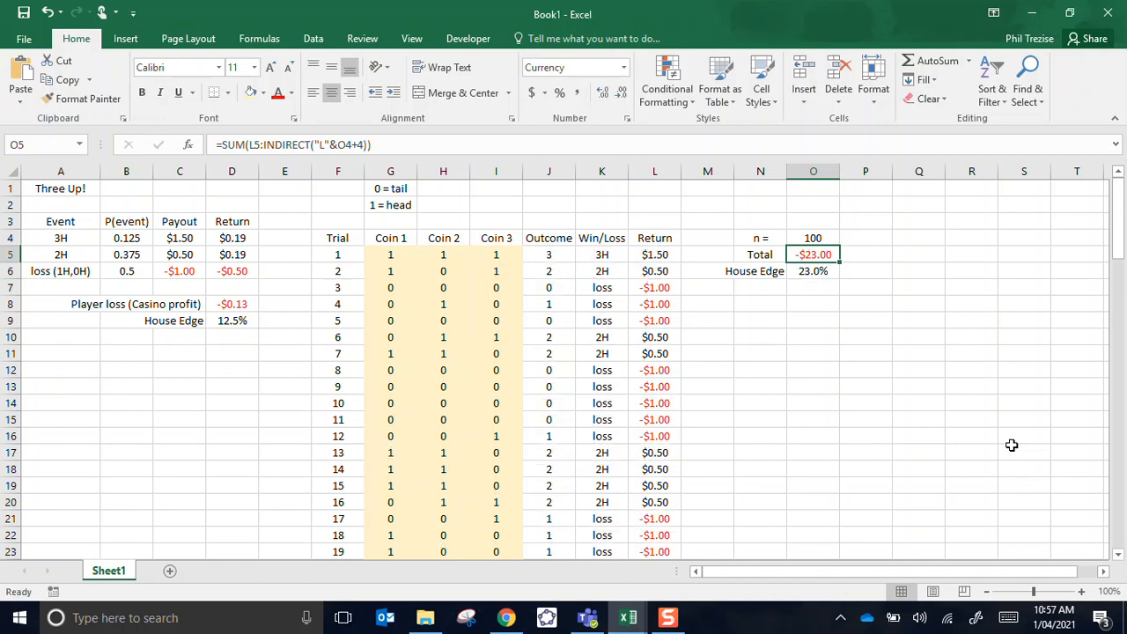
key(F9)
key(F9)
key(F9)
key(F9)
key(F9)
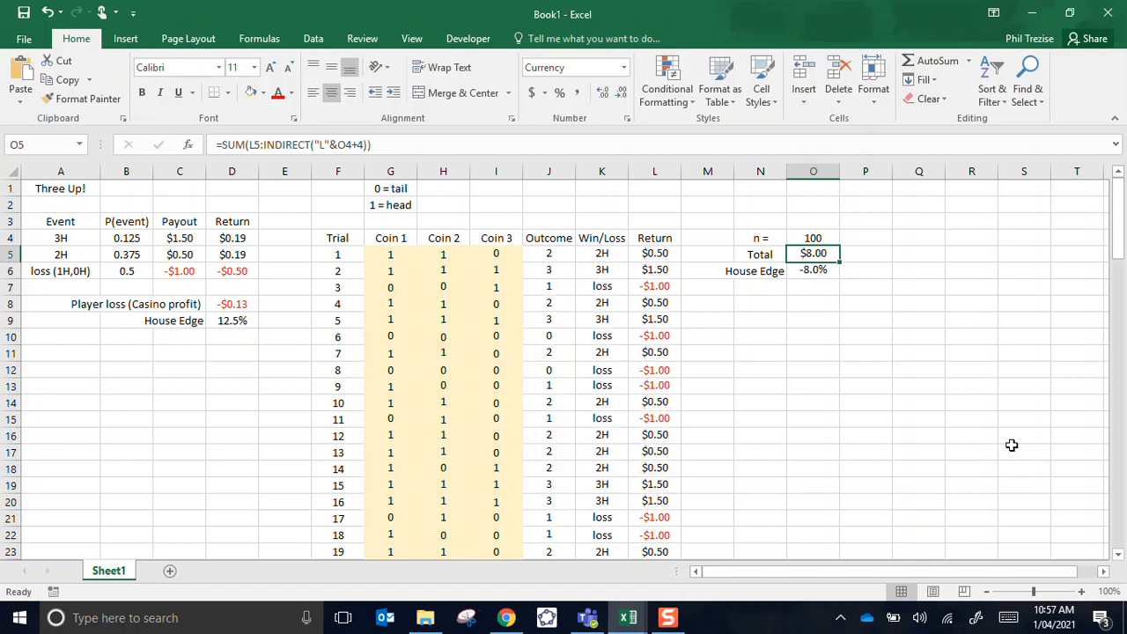
key(F9)
key(F9)
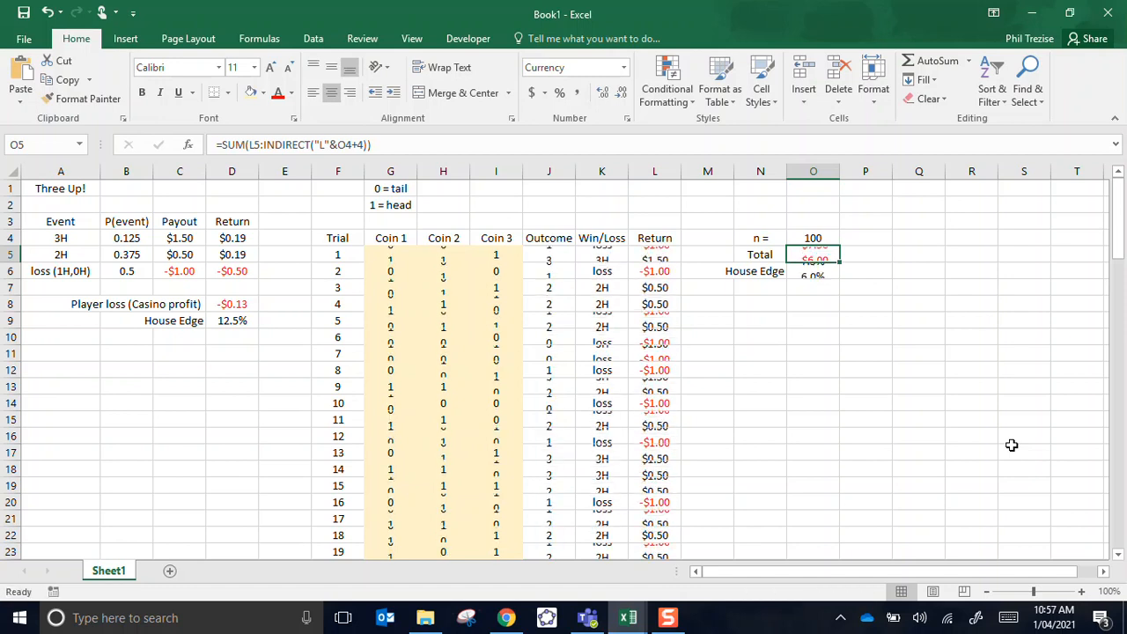
key(F9)
key(F9)
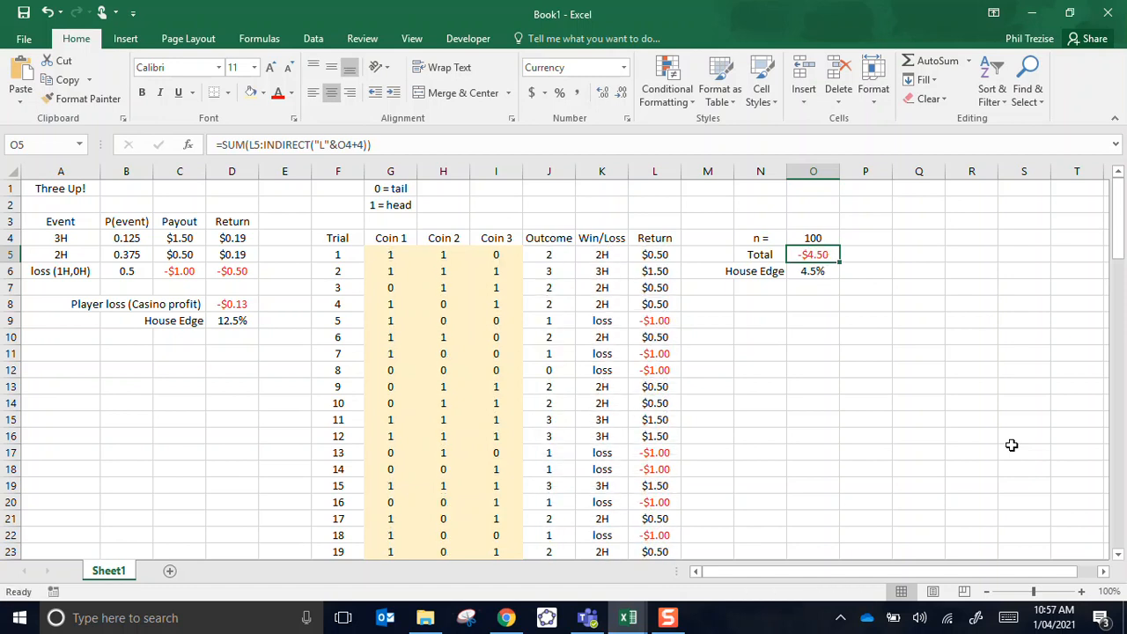
key(F9)
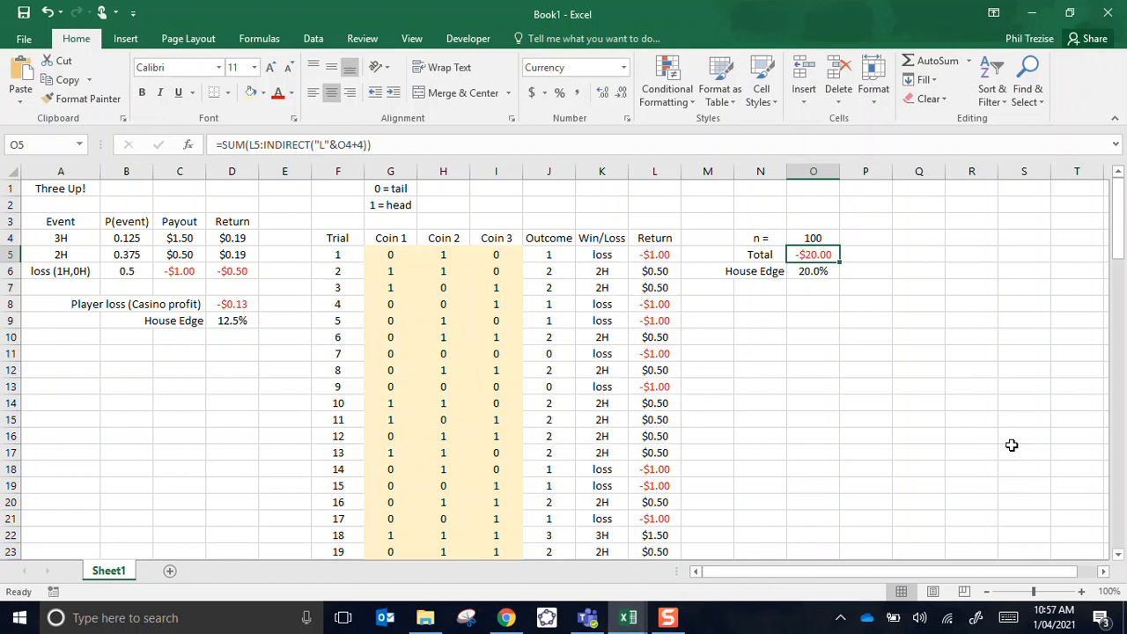
key(F9)
key(F9)
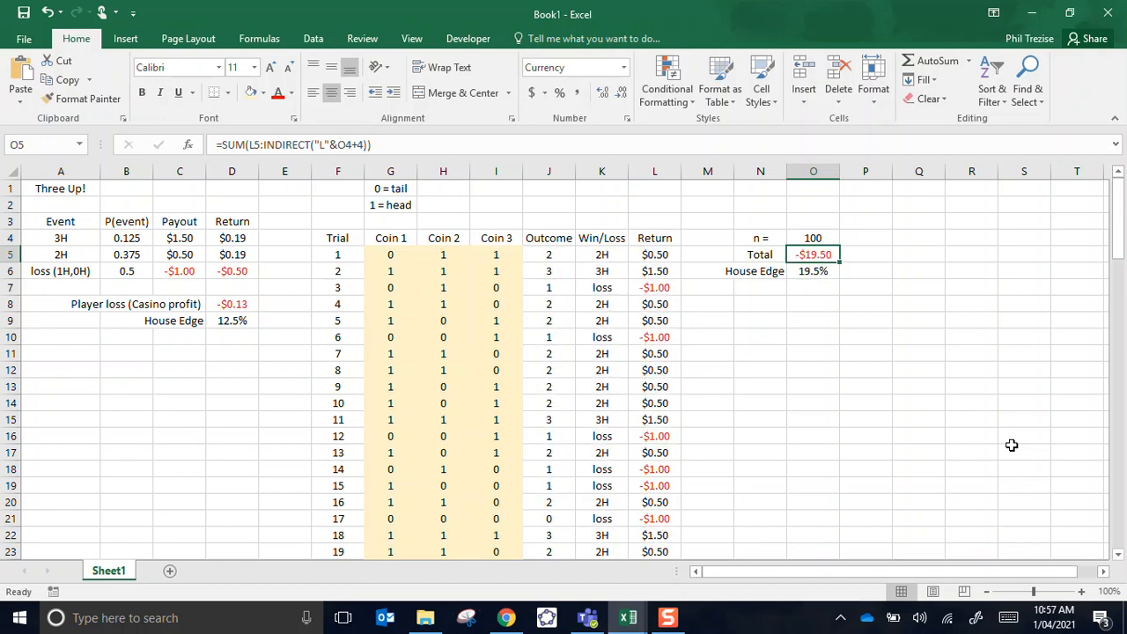
key(F9)
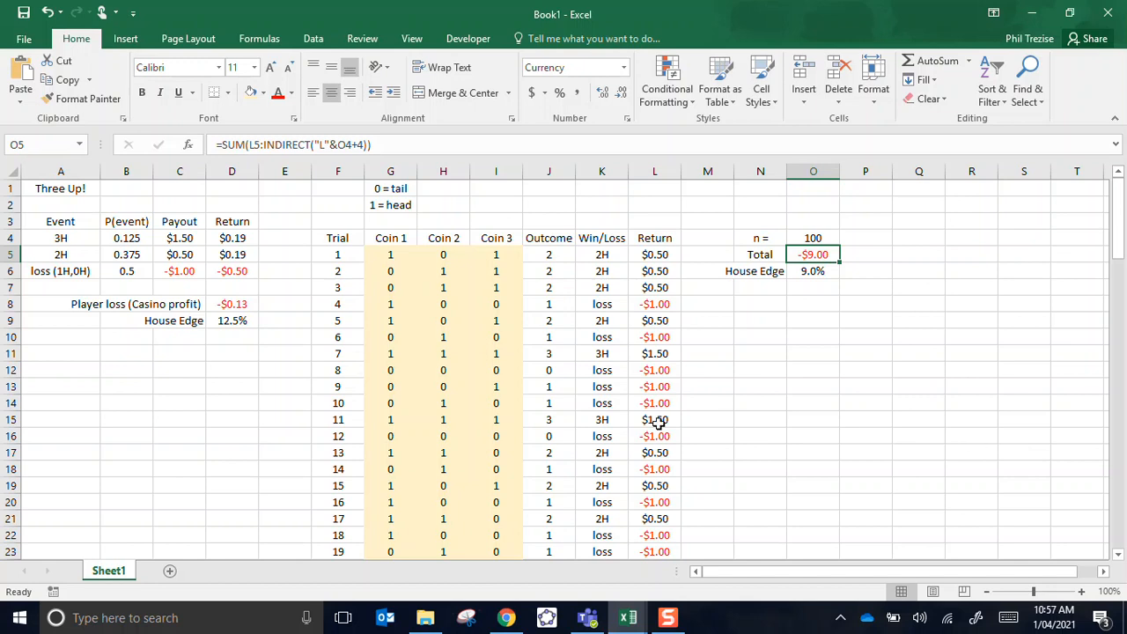
Step: Examine the trial table down to its last row and return to the top of the sheet
click(698, 364)
scroll(413, 405, down, 20)
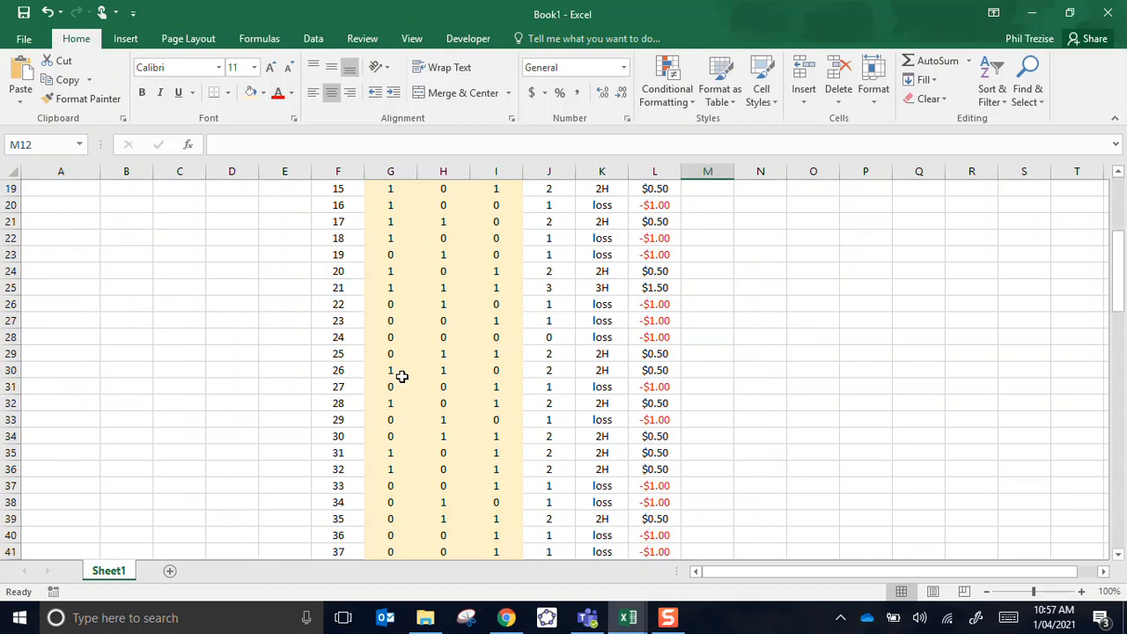
scroll(445, 418, down, 3)
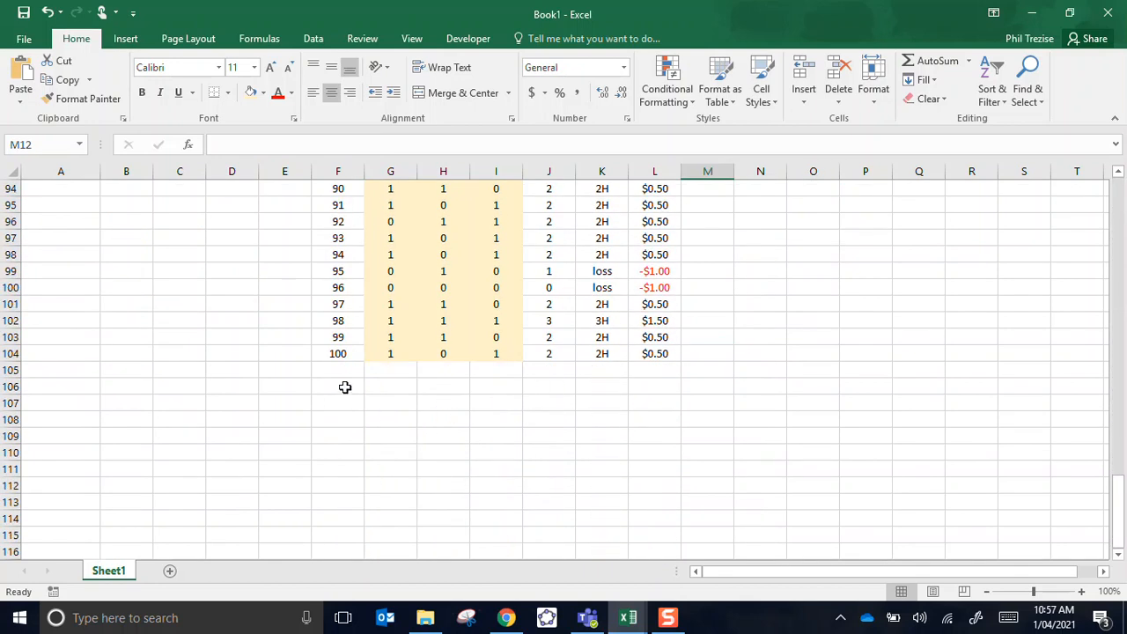
scroll(794, 409, up, 20)
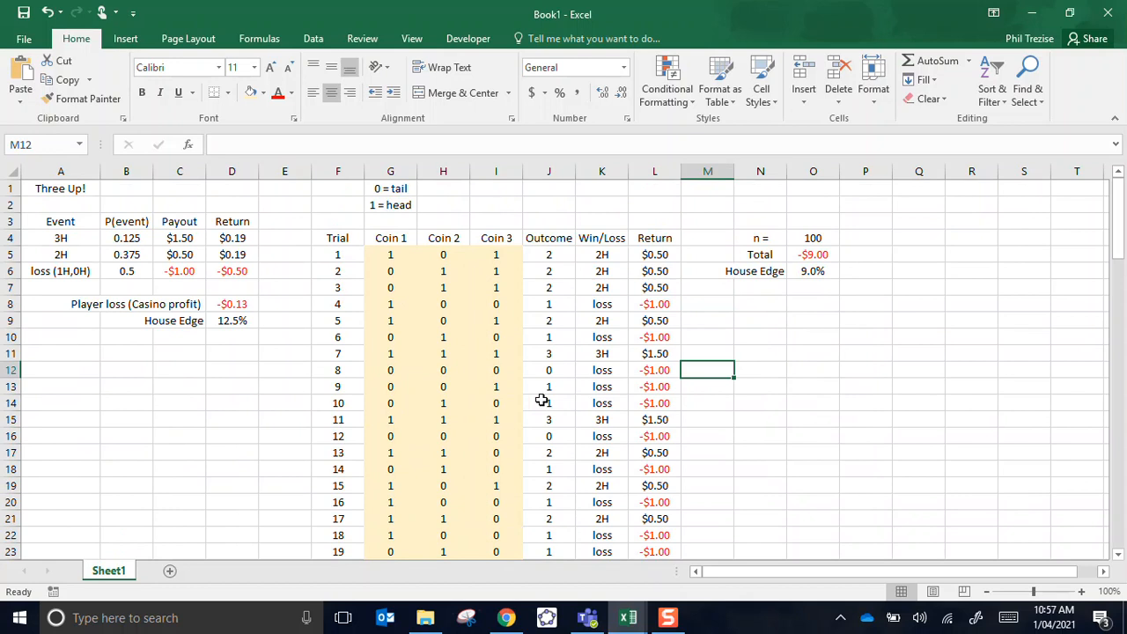
Step: Review the n, Total and House Edge cells, the 3H payout in C4 and the Return formula in L6
click(816, 239)
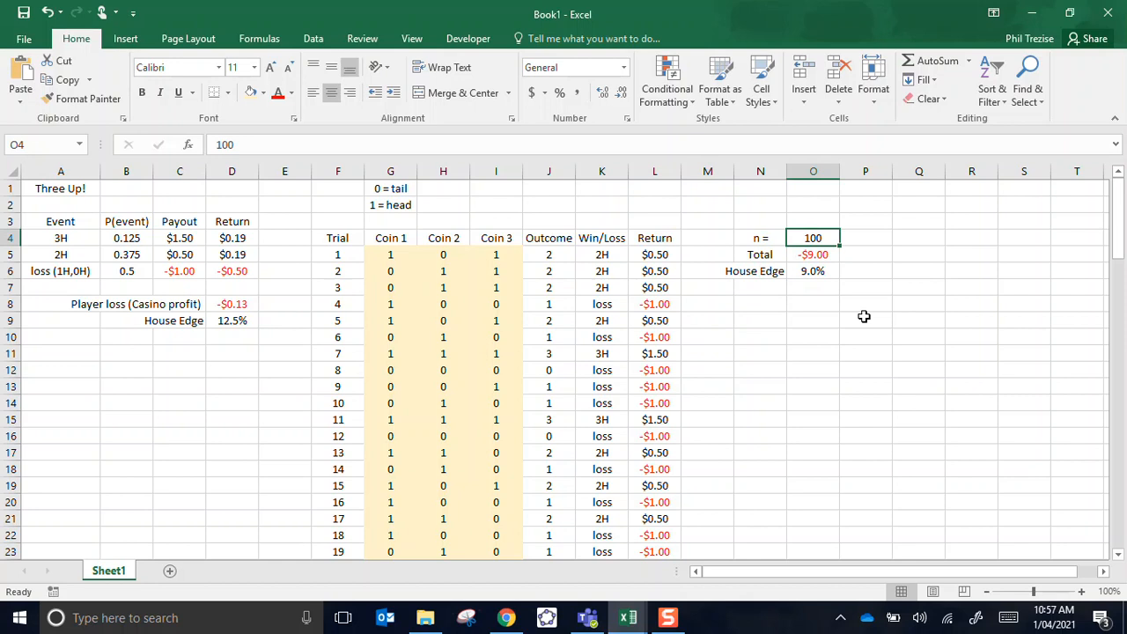
key(Down)
key(Down)
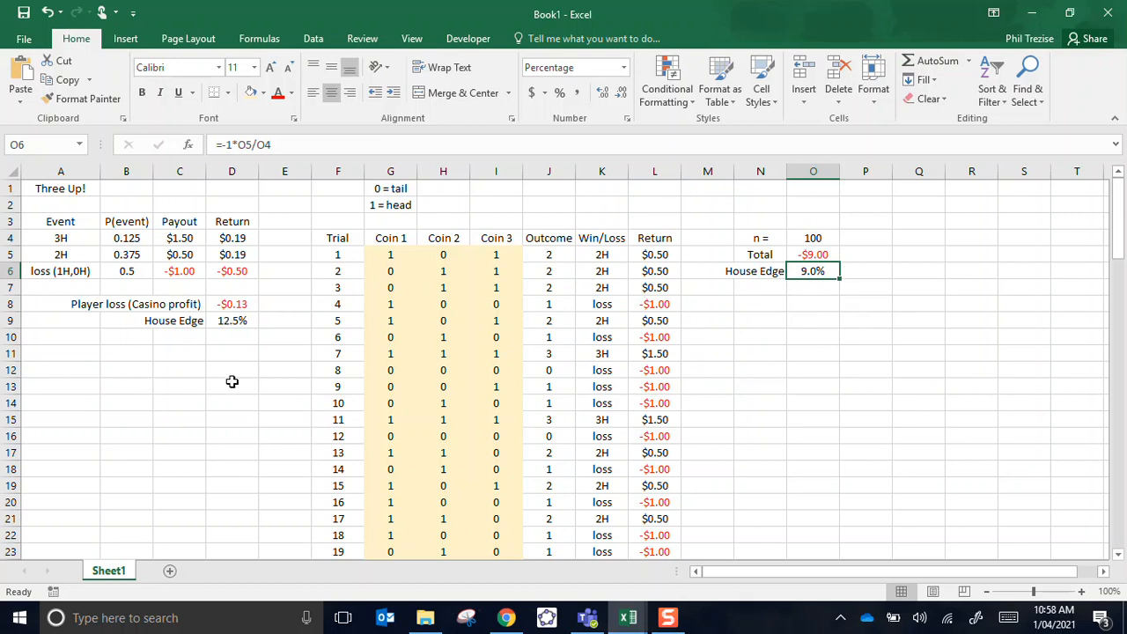
click(180, 239)
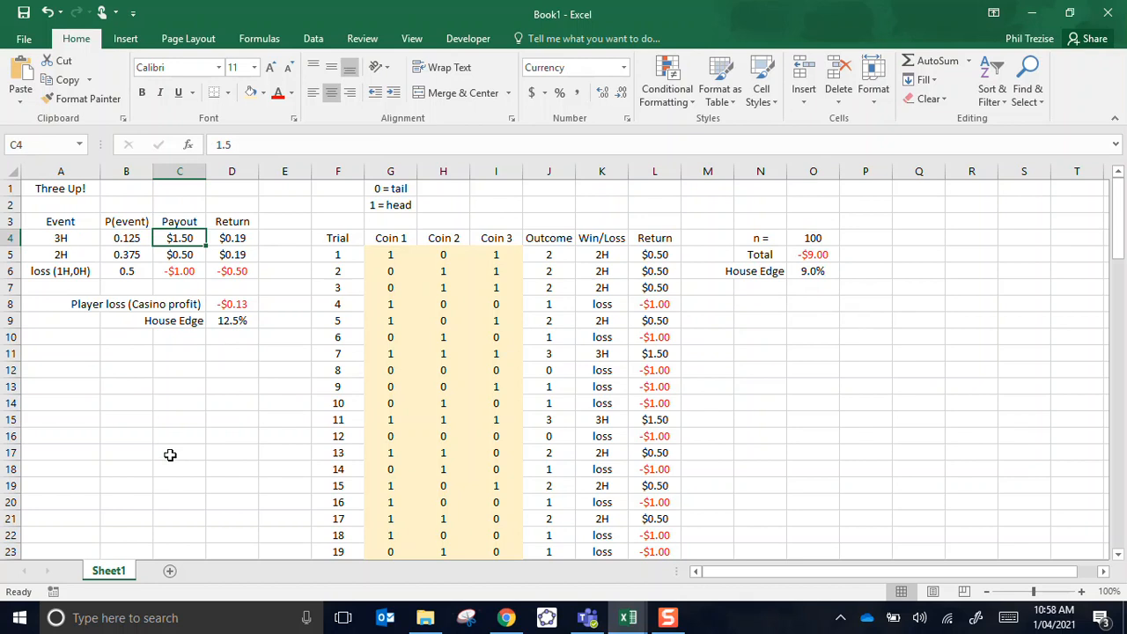
click(662, 263)
key(Down)
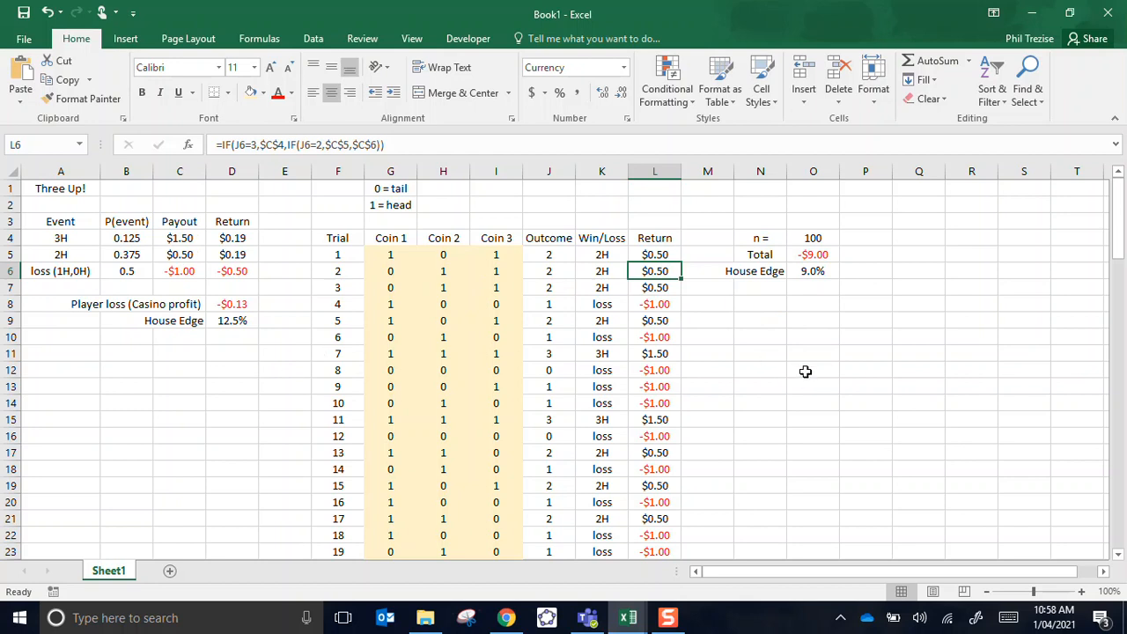
Step: Look through the simulated trials to the end of the table to check where the last trial sits
scroll(745, 387, down, 17)
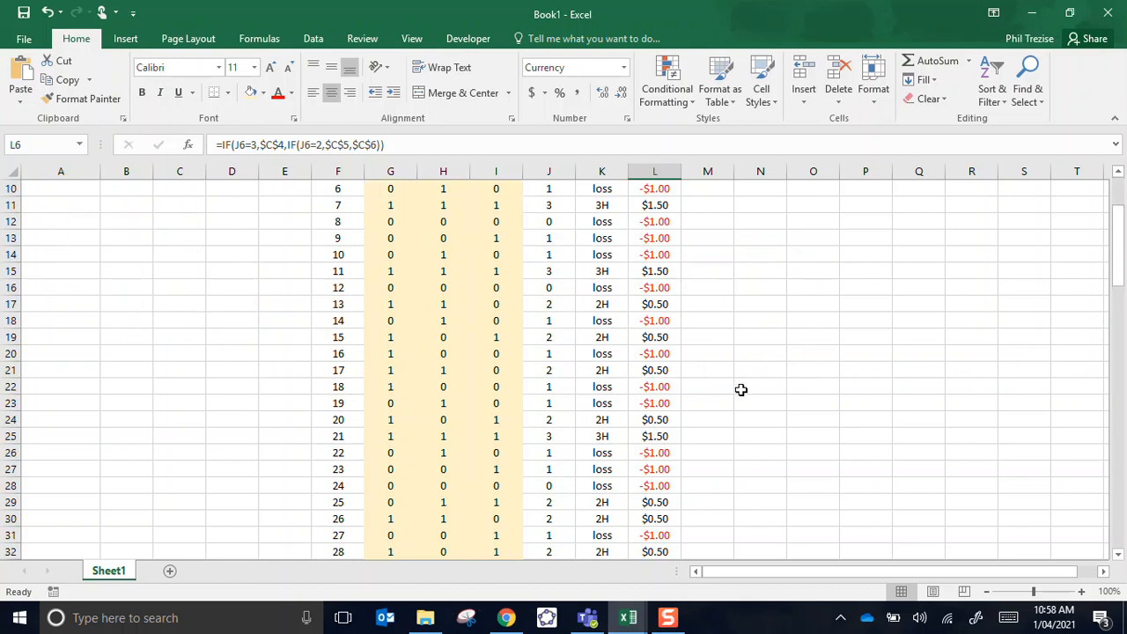
scroll(747, 386, down, 17)
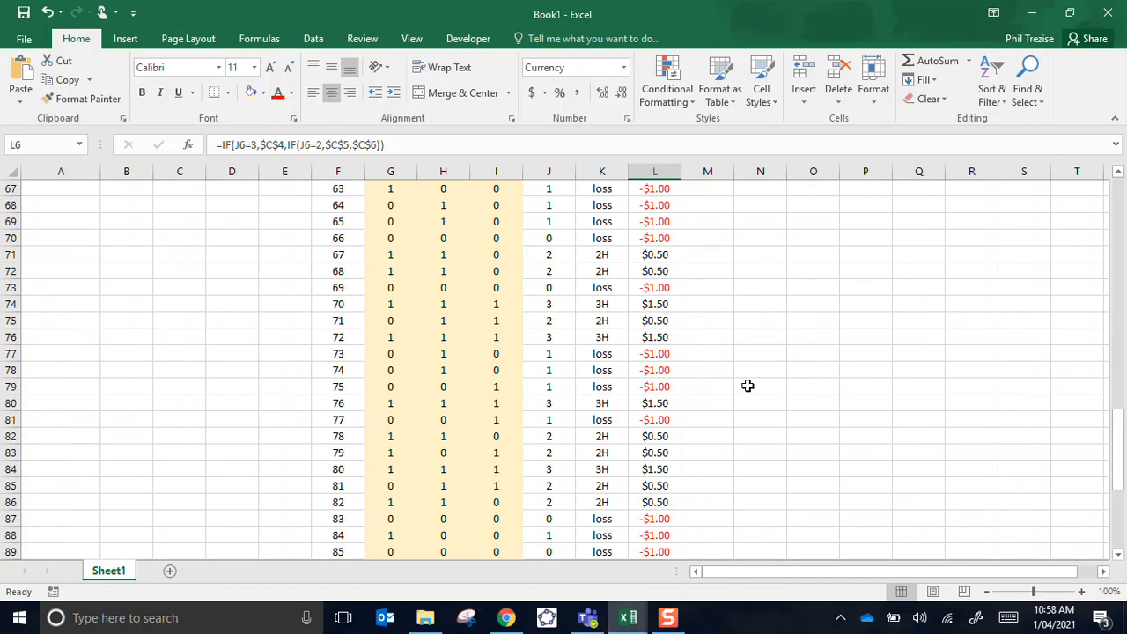
scroll(747, 386, up, 6)
scroll(747, 385, down, 4)
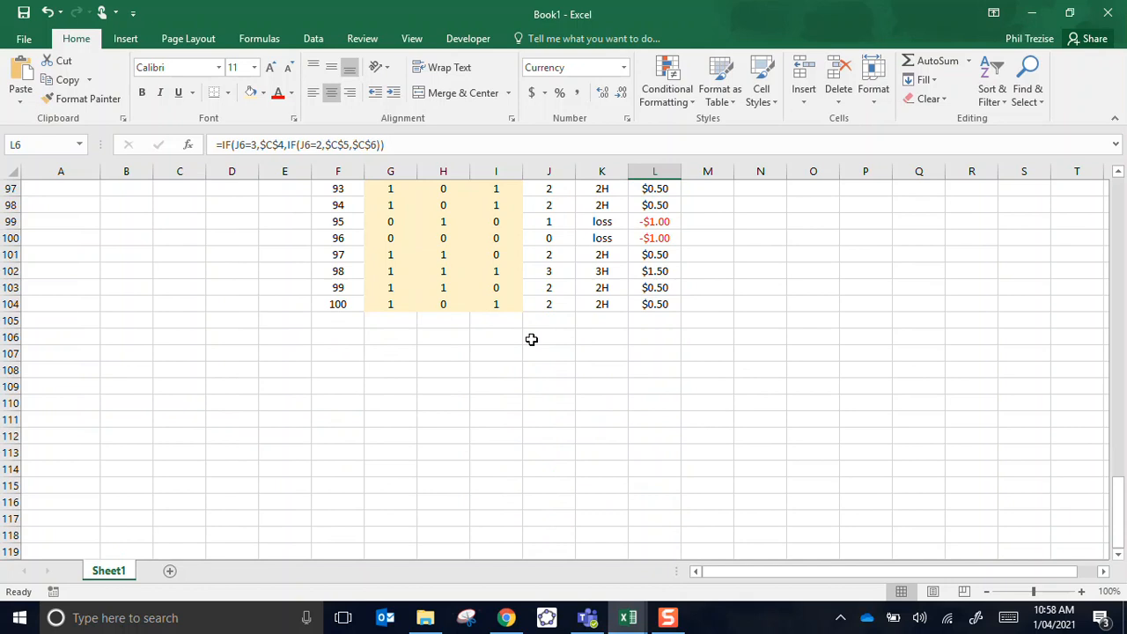
scroll(727, 408, up, 3)
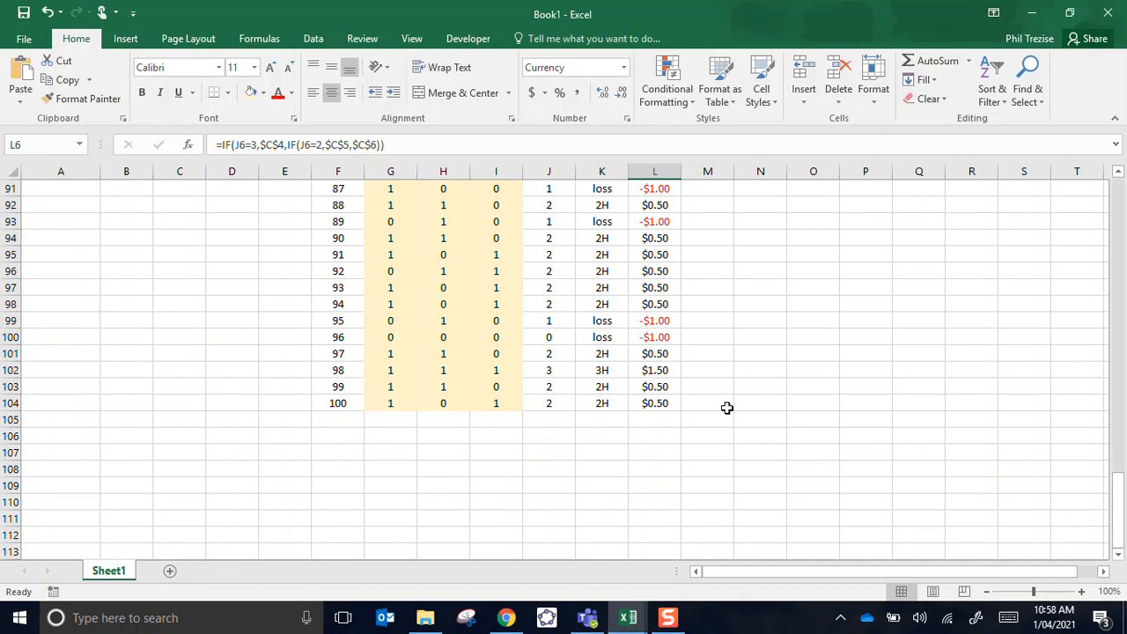
scroll(727, 407, down, 4)
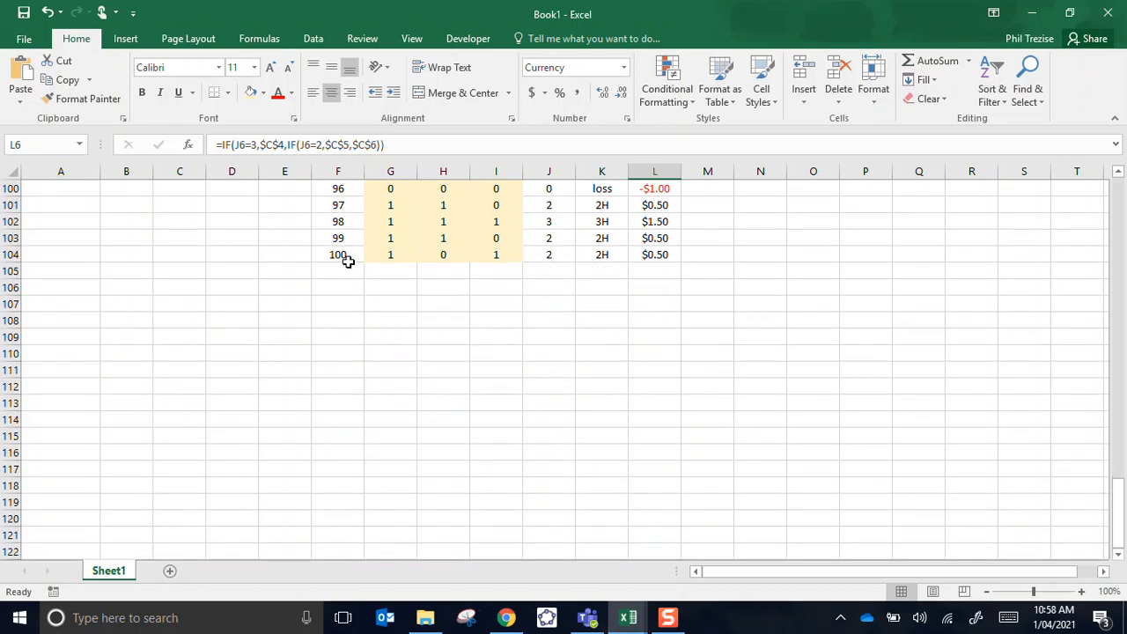
Step: Select column F from F105 to the sheet's last row to check the available rows, and return to the sheet's start
click(340, 273)
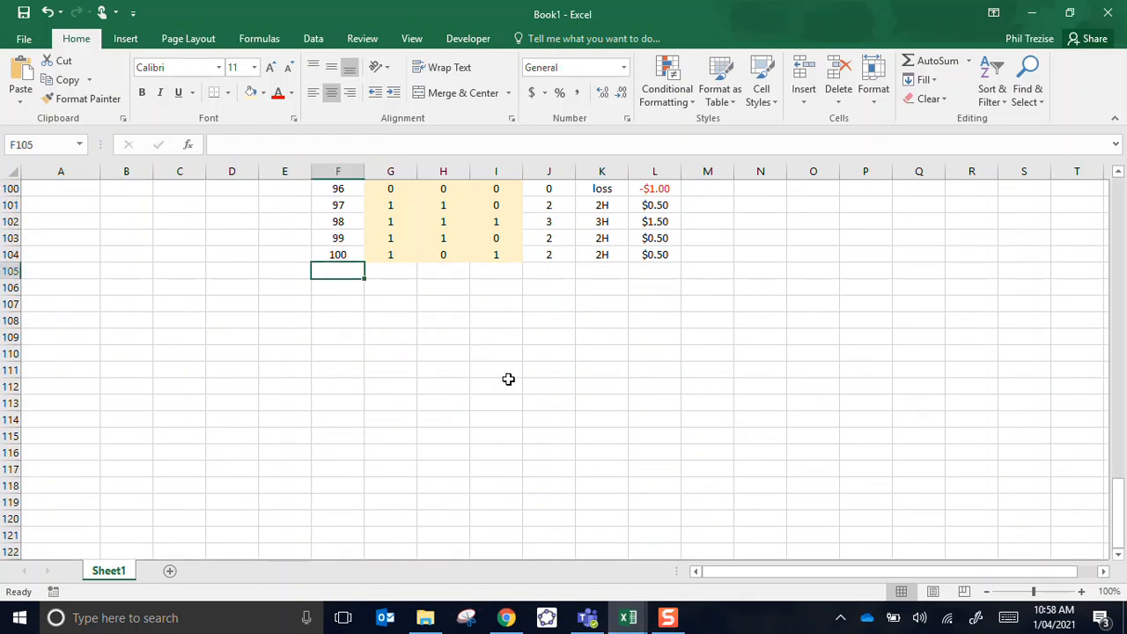
key(ctrl+shift+Down)
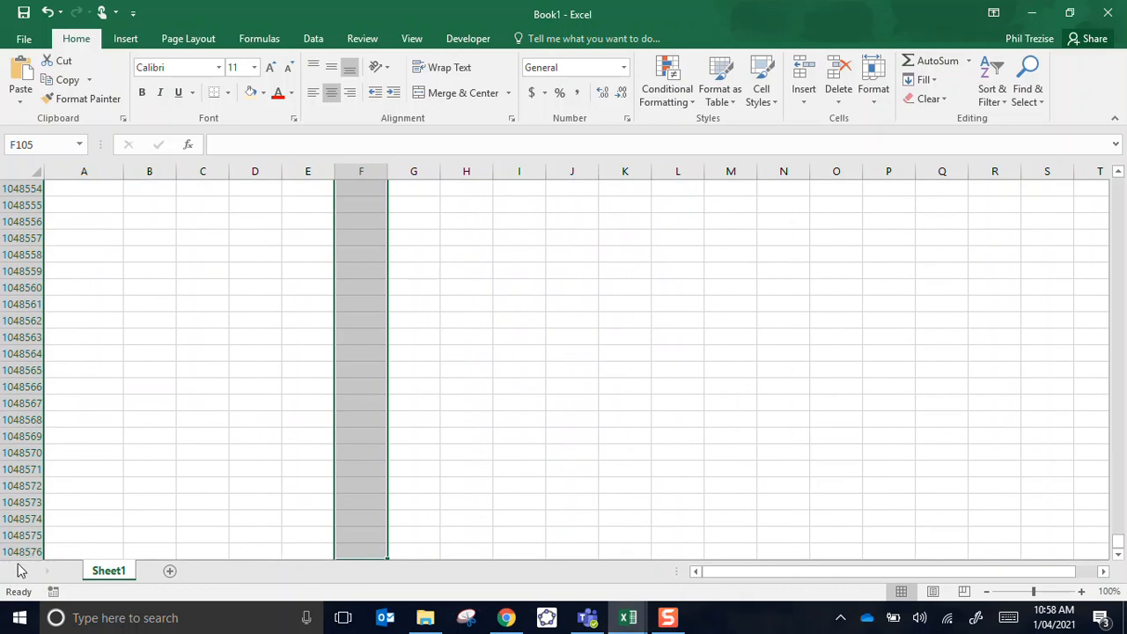
mouse_move(1120, 547)
mouse_down()
mouse_move(1118, 378)
mouse_move(1118, 541)
mouse_up()
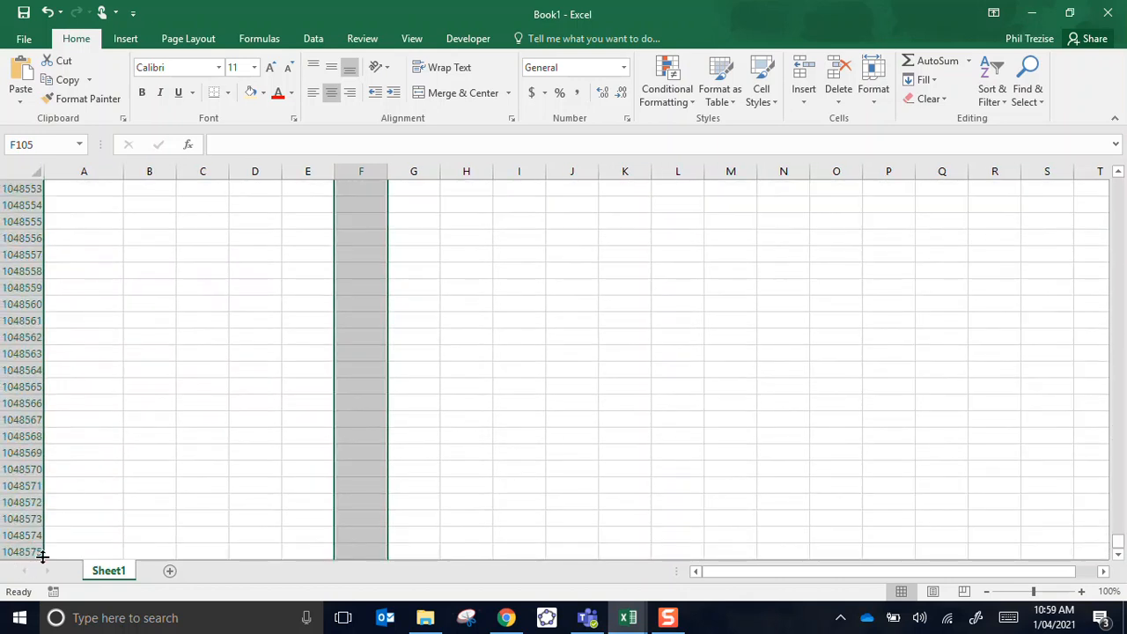
drag(1116, 548, 1120, 182)
click(730, 390)
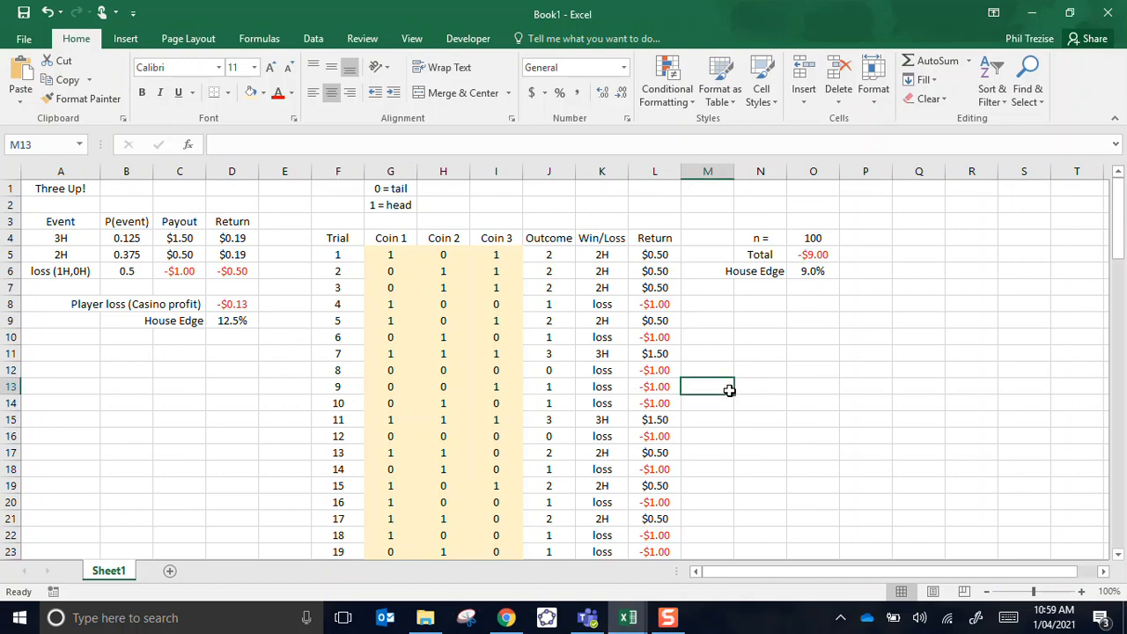